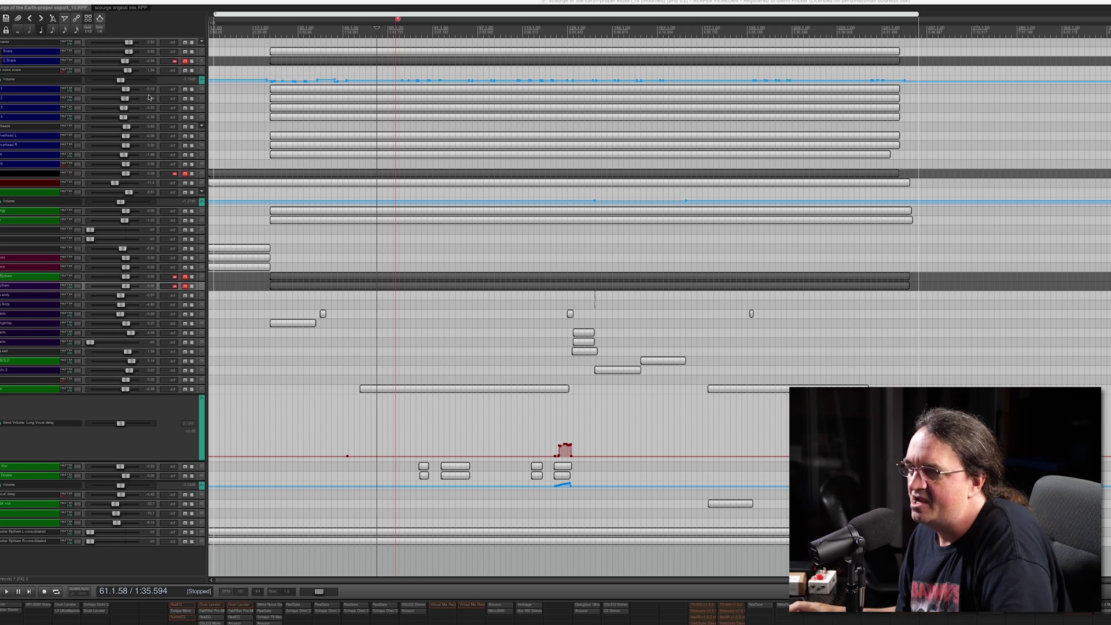
# Place the edit cursor on the timeline and dismiss the open menu.
pyautogui.click(286, 30)
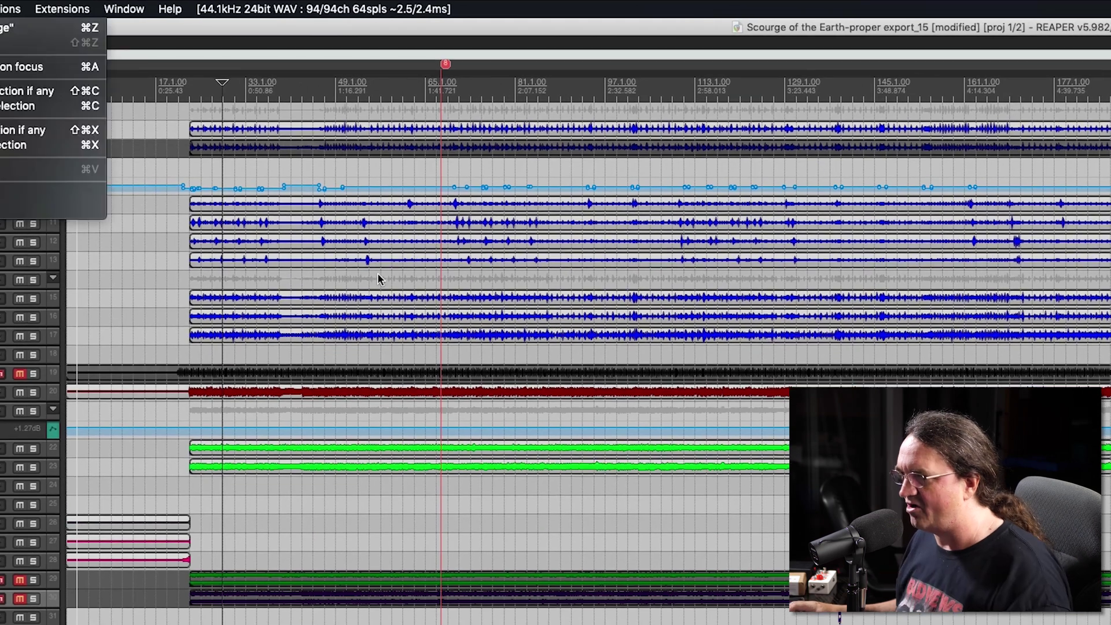
pyautogui.click(507, 222)
pyautogui.scroll(-3, 616, 317)
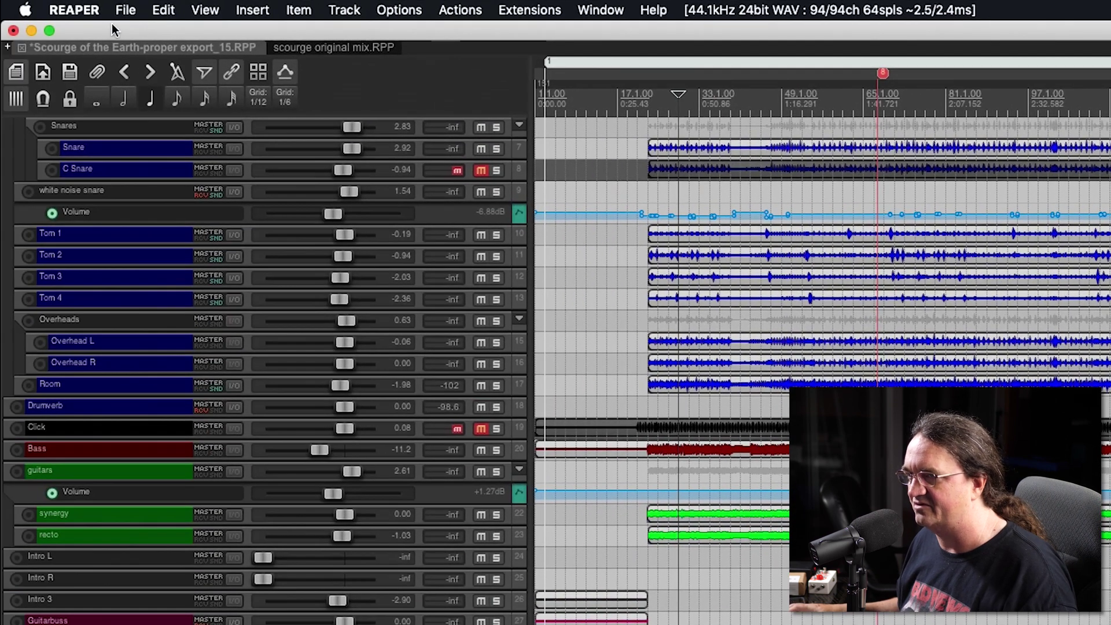
# Start Save Project As and create a new 'Scourge Test' folder in Downloads as the save location.
pyautogui.click(126, 11)
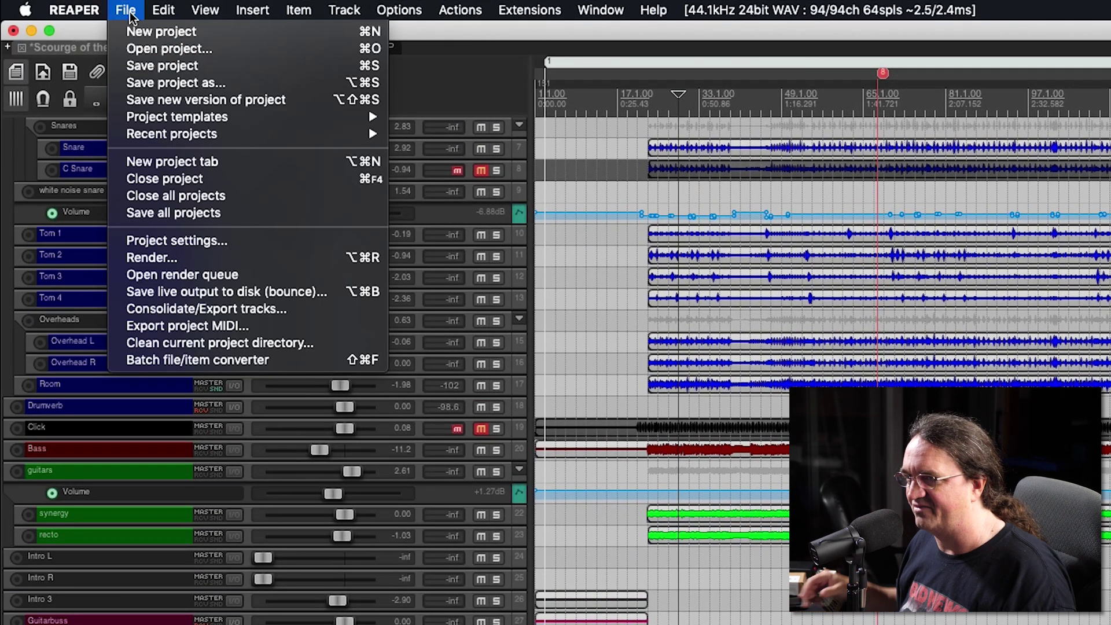
pyautogui.click(177, 82)
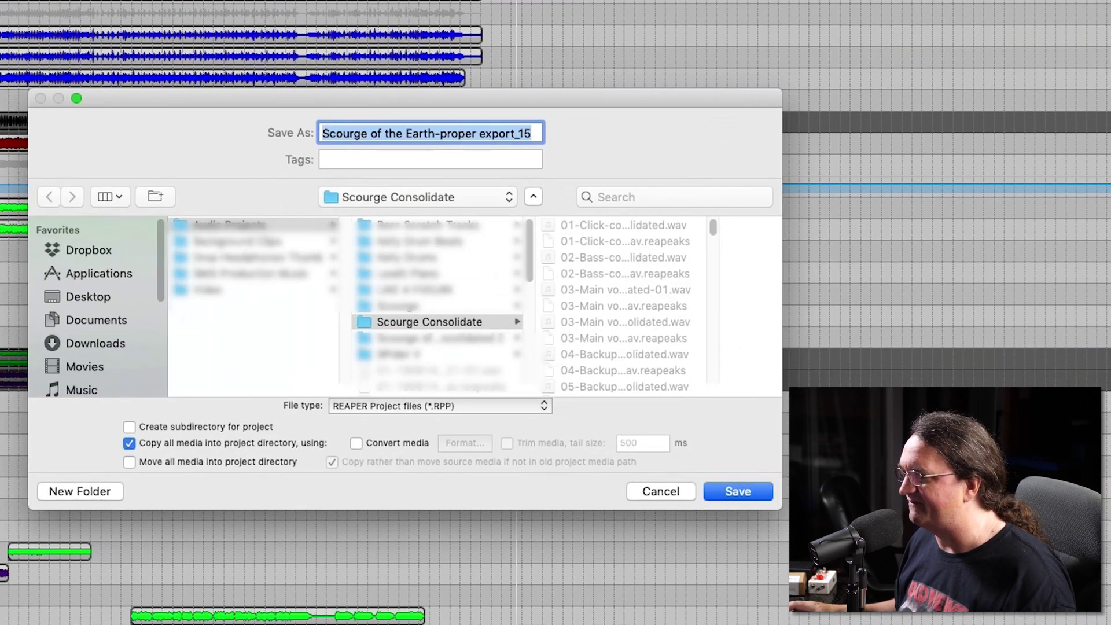
pyautogui.click(128, 339)
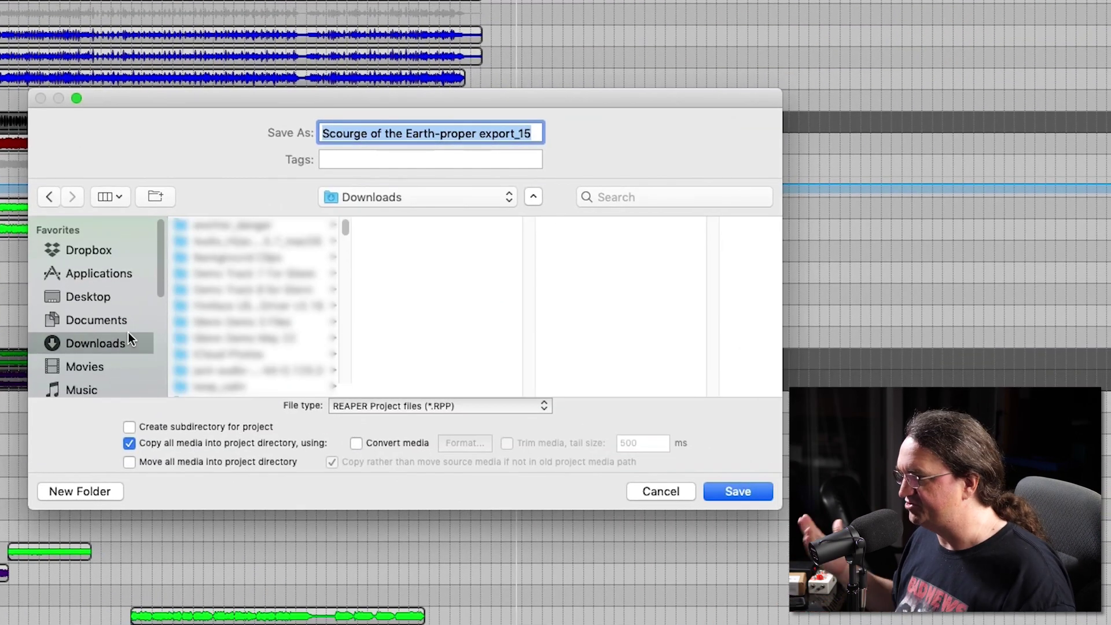
pyautogui.click(63, 492)
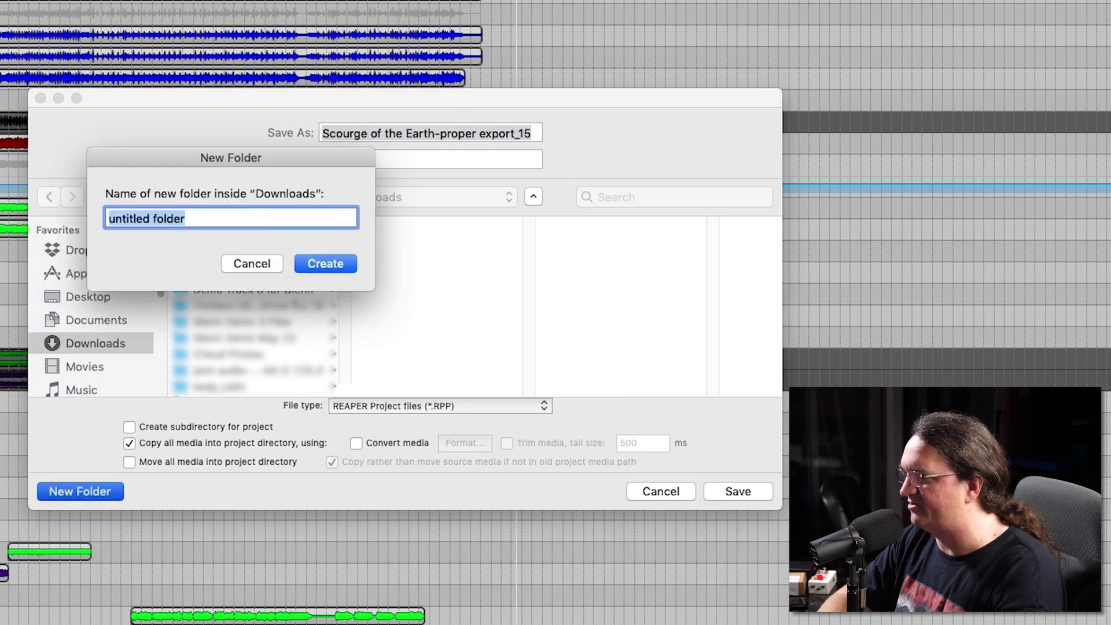
pyautogui.write('Scourge Te')
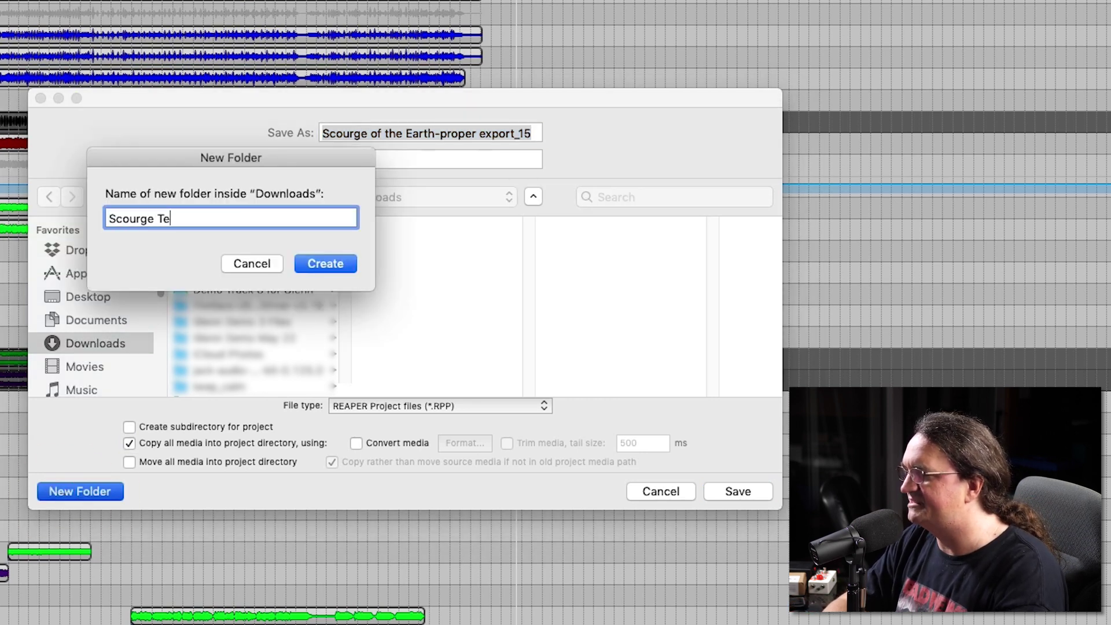
pyautogui.write('st')
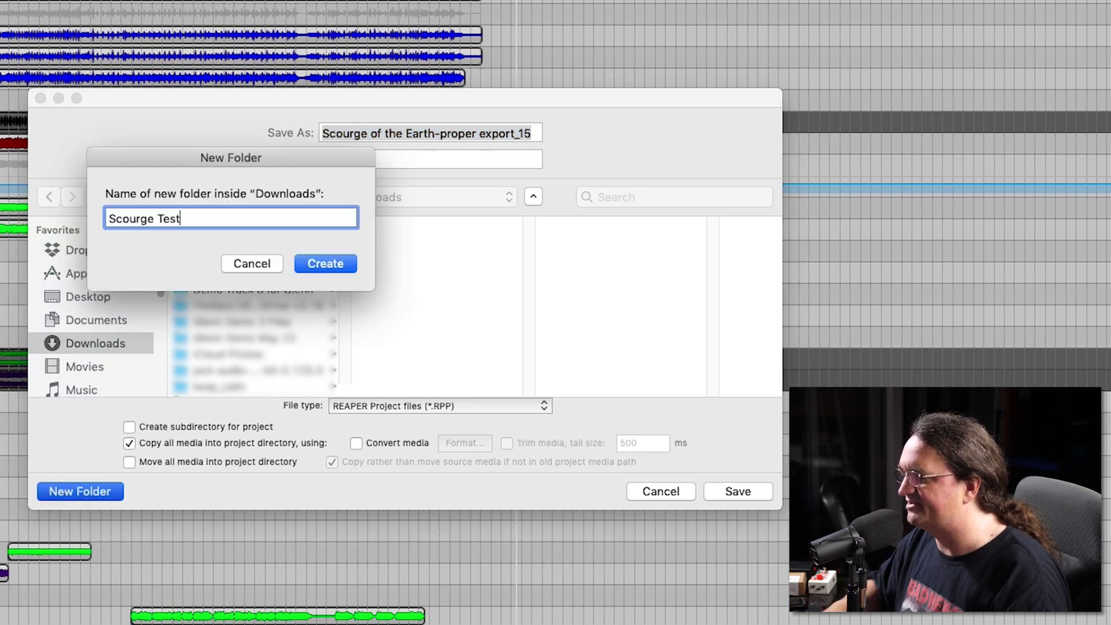
pyautogui.click(334, 267)
pyautogui.moveTo(534, 134); pyautogui.dragTo(441, 134)
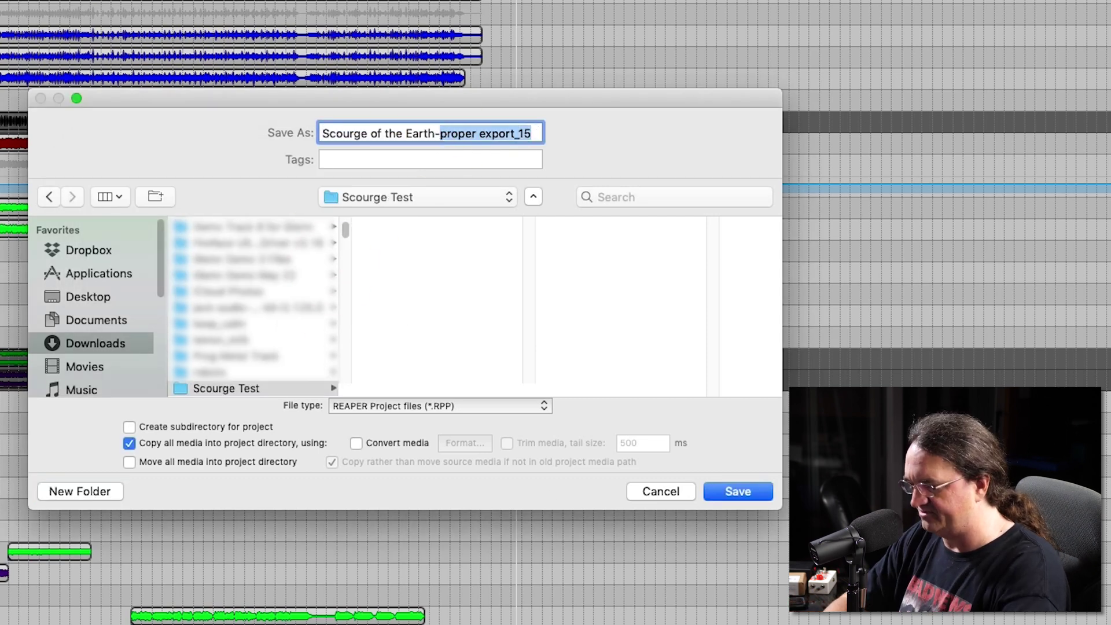
# Save the project as 'Scourge of the Earth-export demo REAPER' with all media copied into the folder.
pyautogui.write('export demo ')
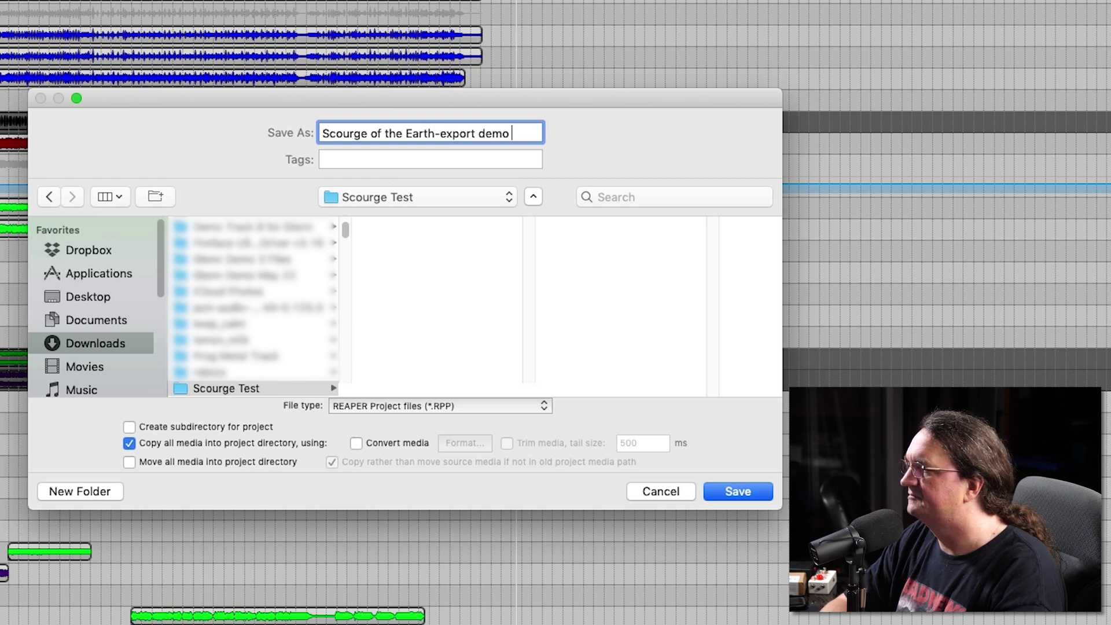
pyautogui.write('REAPER')
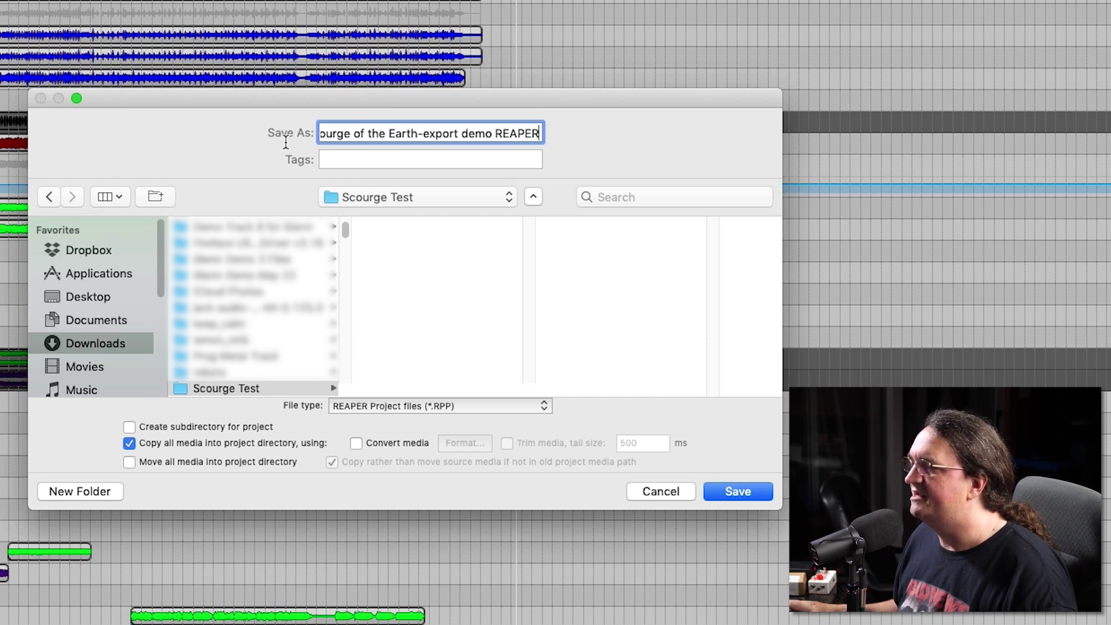
pyautogui.click(131, 445)
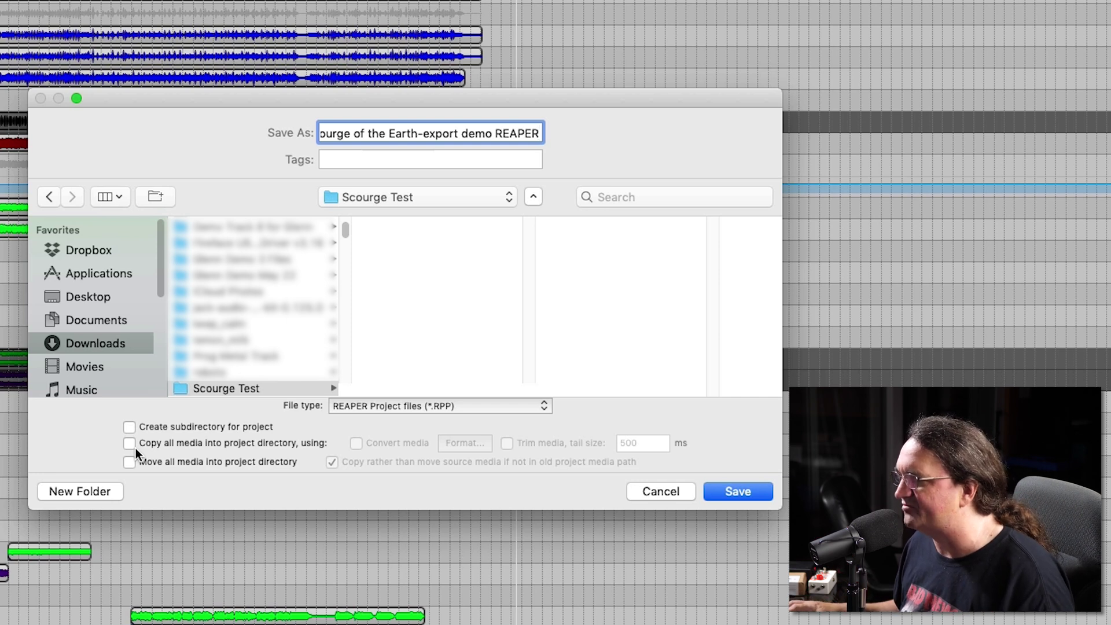
pyautogui.click(133, 444)
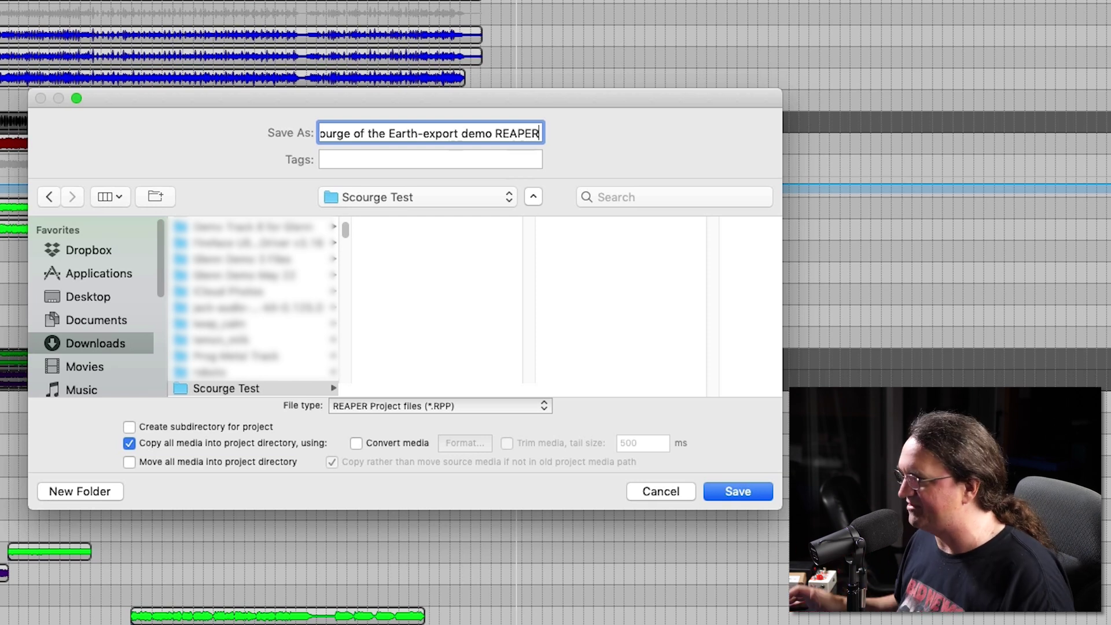
pyautogui.click(746, 489)
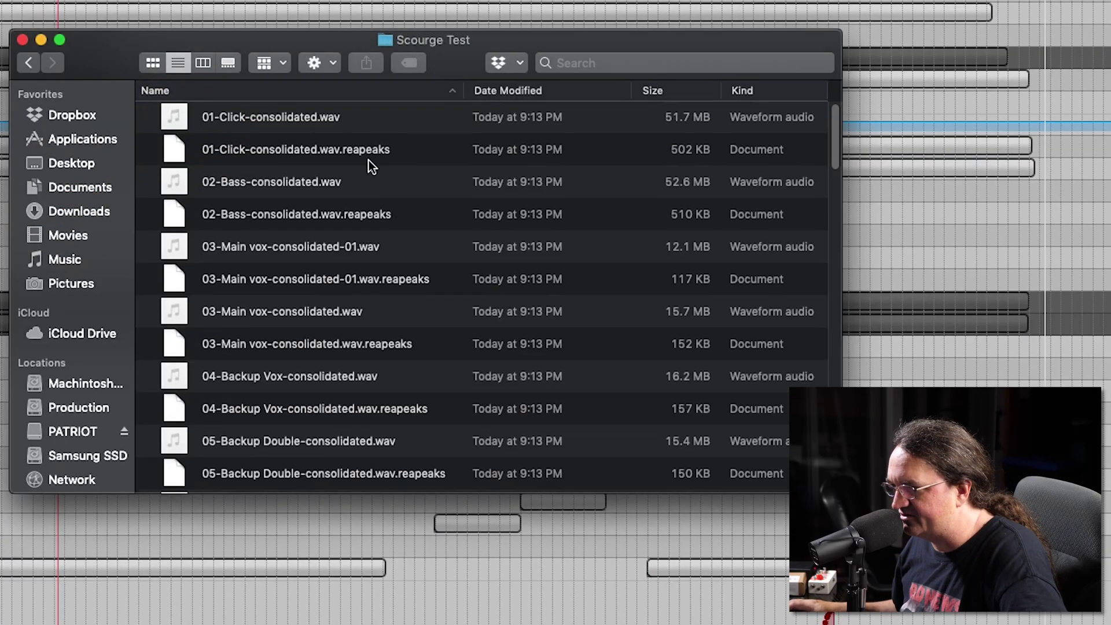
pyautogui.scroll(-10, 367, 191)
pyautogui.scroll(-20, 301, 308)
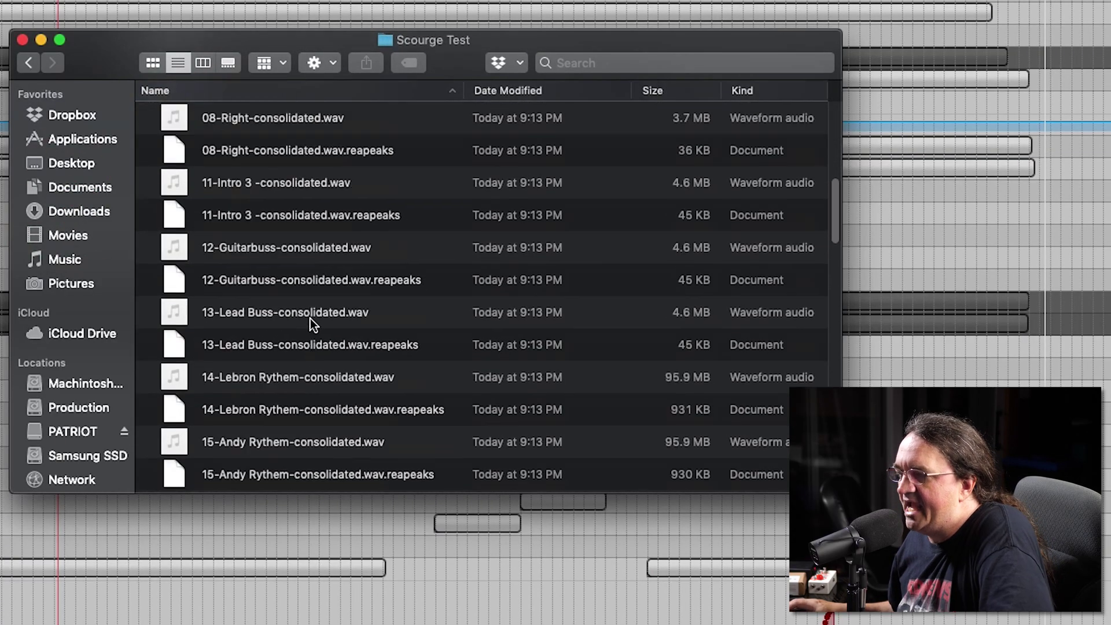
pyautogui.scroll(-1, 310, 318)
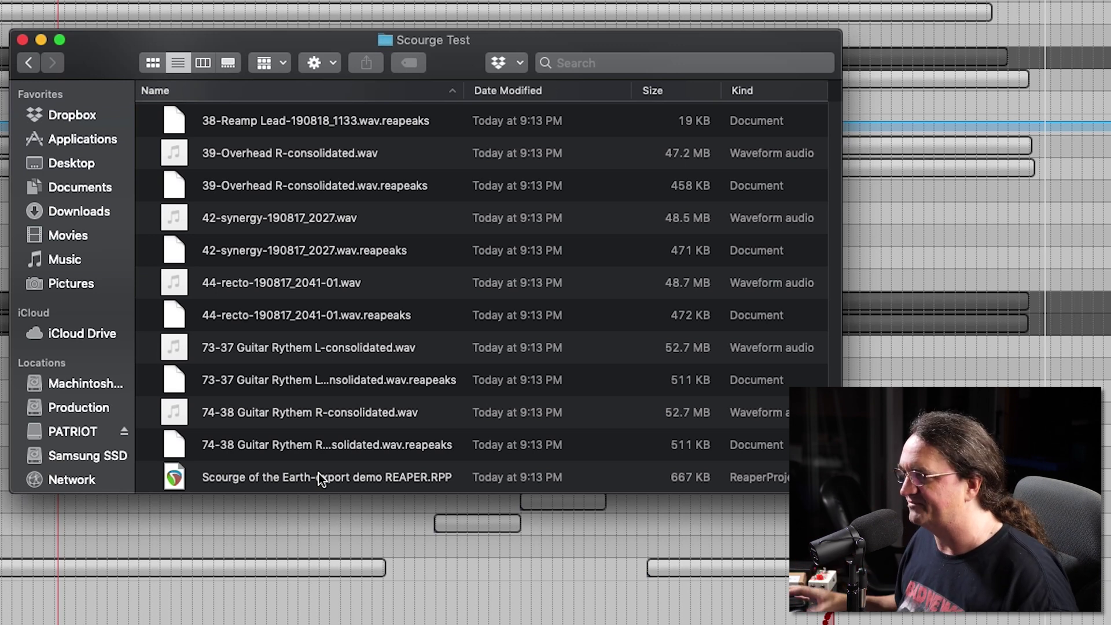
pyautogui.click(22, 41)
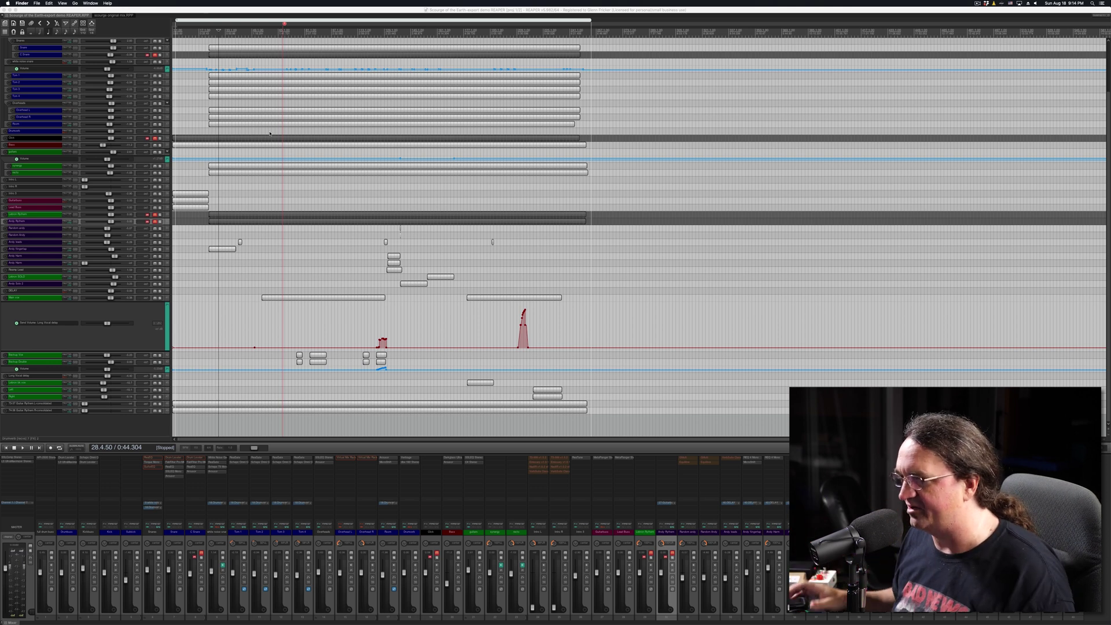
# Bring REAPER back to the front, set the edit cursor in the arrangement, and show the File menu.
pyautogui.click(261, 97)
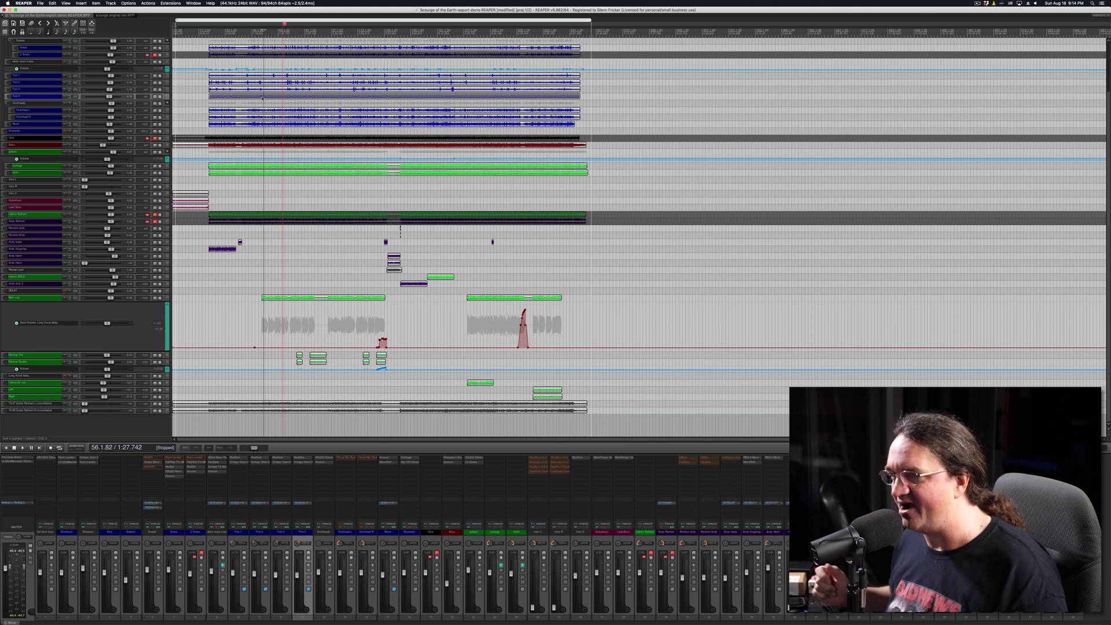
pyautogui.click(200, 249)
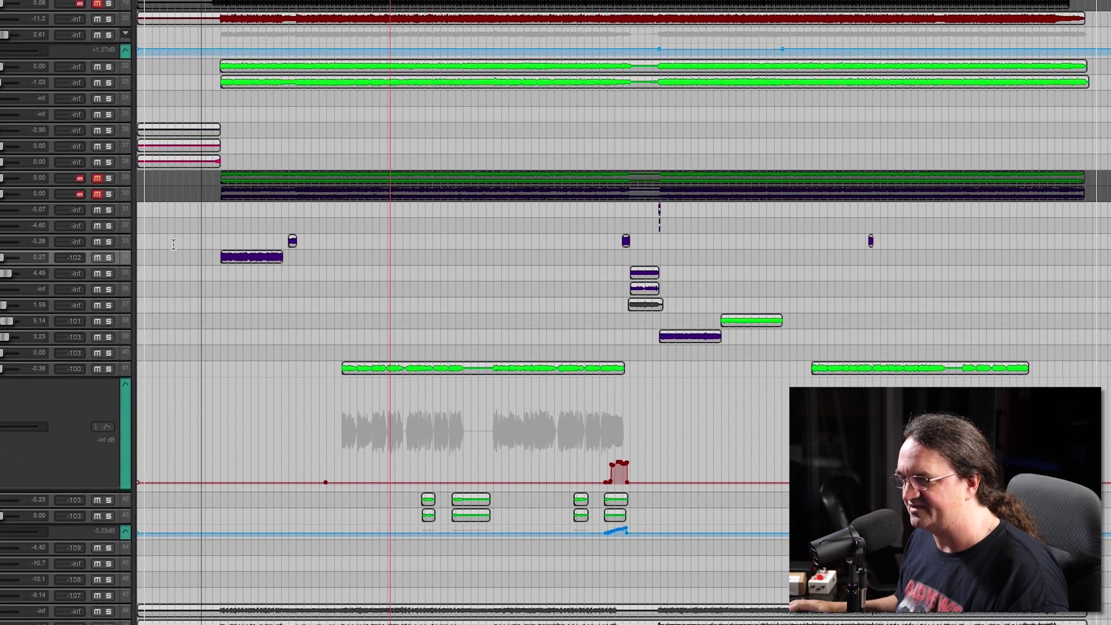
pyautogui.click(207, 255)
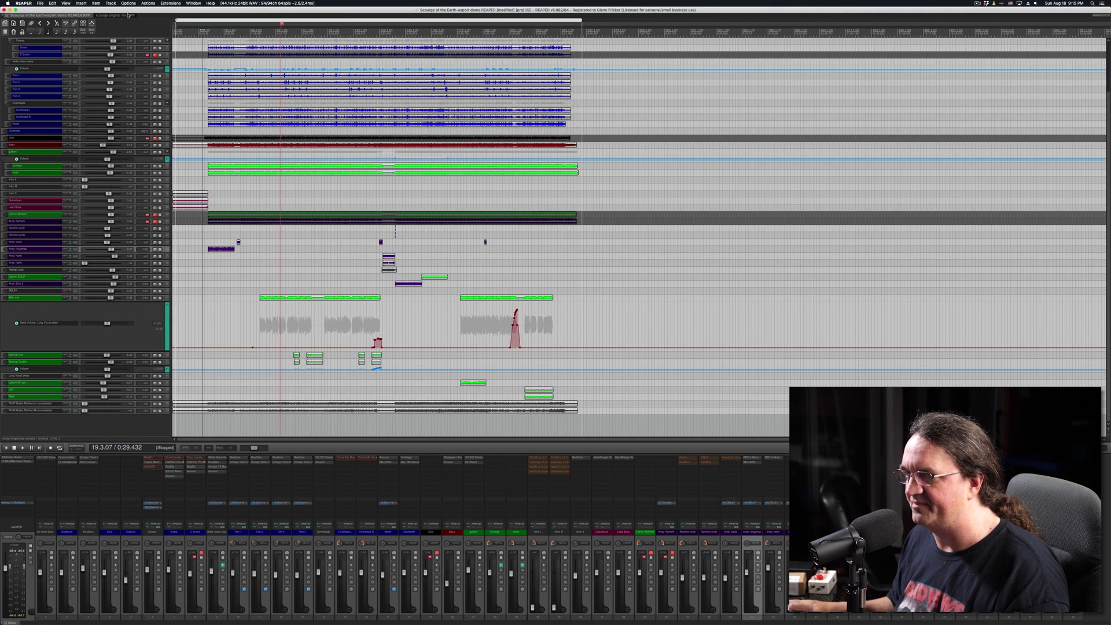
pyautogui.click(91, 18)
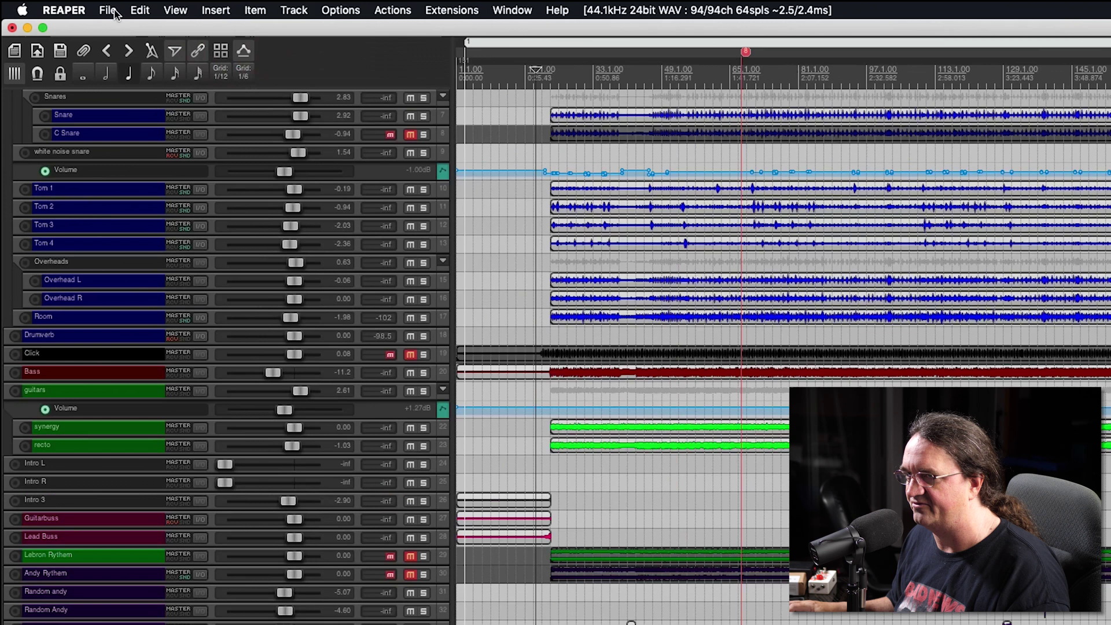
pyautogui.click(40, 3)
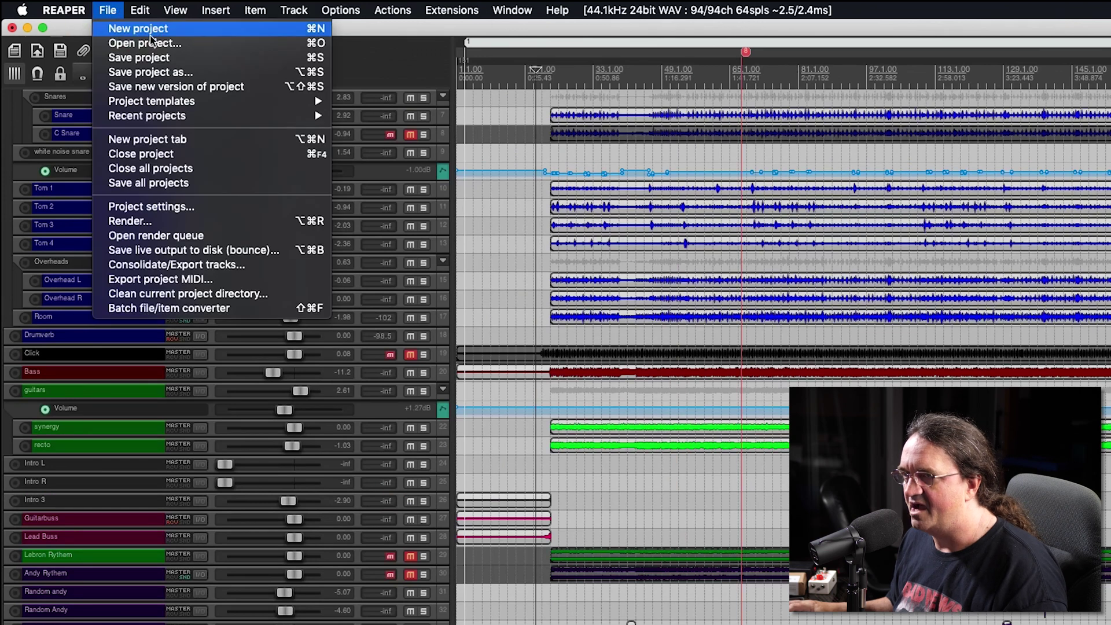
# Create a new empty project tab and bring up the Insert Media File dialog.
pyautogui.click(208, 139)
pyautogui.click(215, 9)
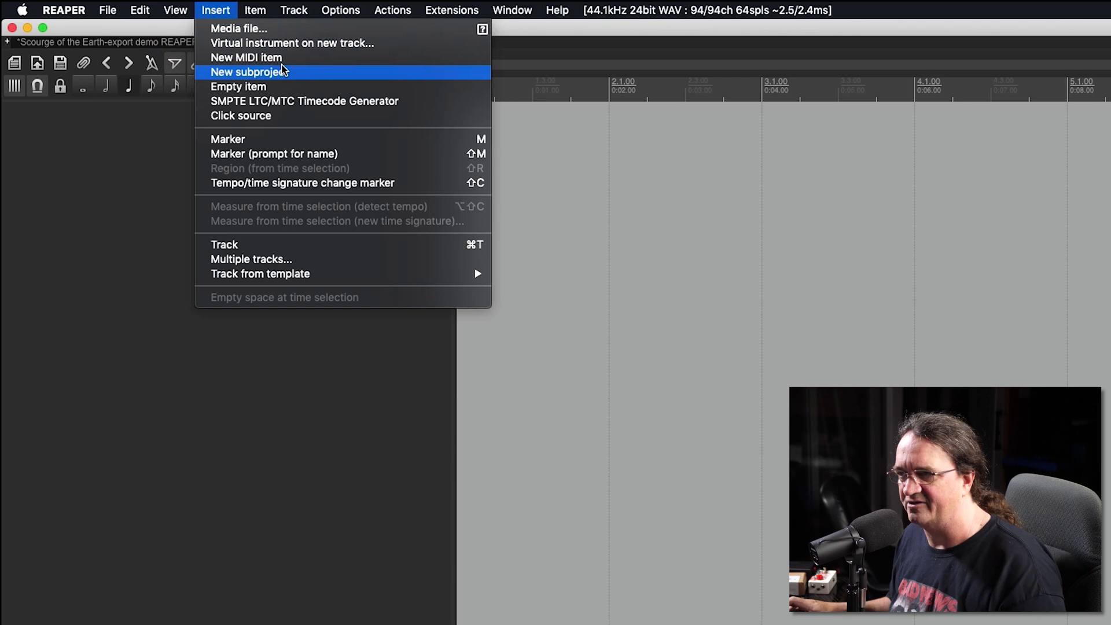
pyautogui.click(287, 29)
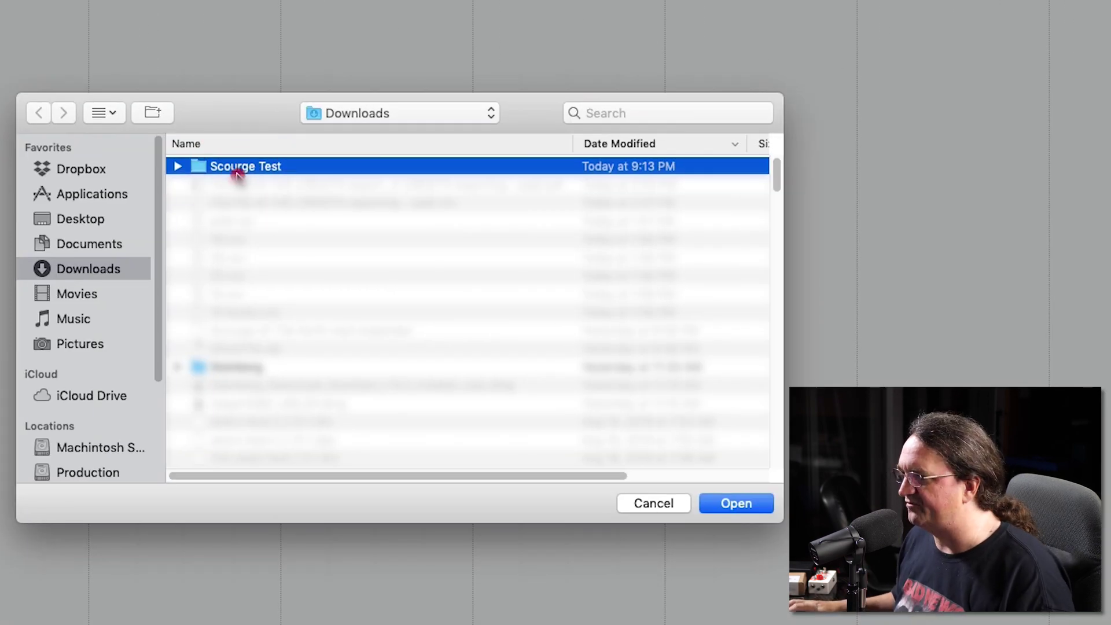
# In Scourge Test, sort by kind and select every WAV stem from 01-Click to 74-38 Guitar Rythem R.
pyautogui.doubleClick(237, 173)
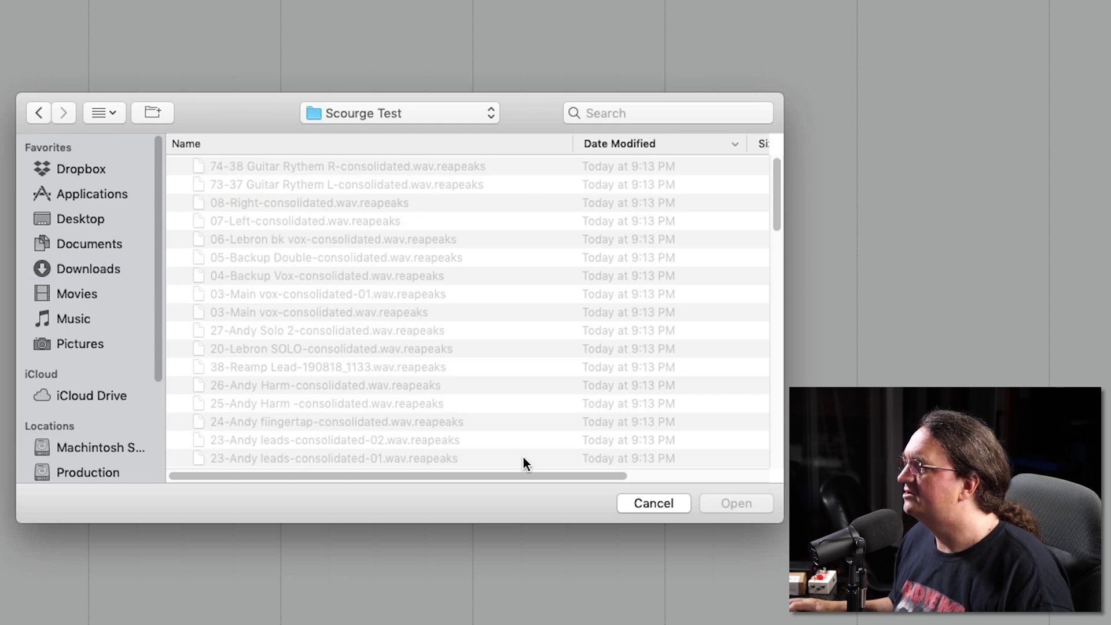
pyautogui.moveTo(525, 475); pyautogui.dragTo(696, 471)
pyautogui.click(703, 144)
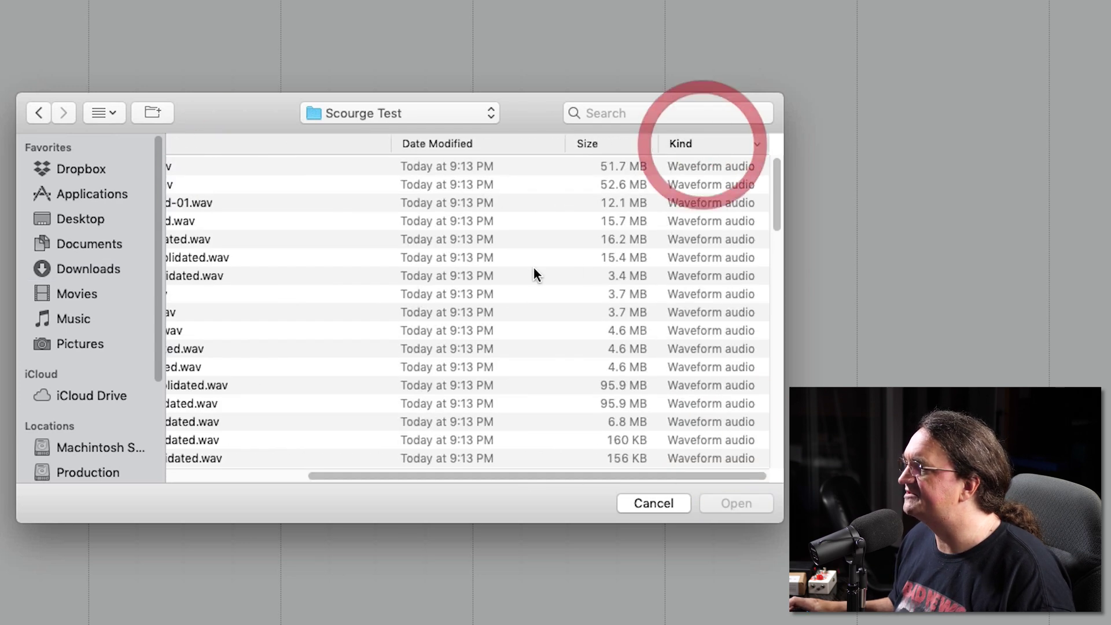
pyautogui.moveTo(484, 474); pyautogui.dragTo(290, 480)
pyautogui.click(255, 165)
pyautogui.scroll(-6, 306, 321)
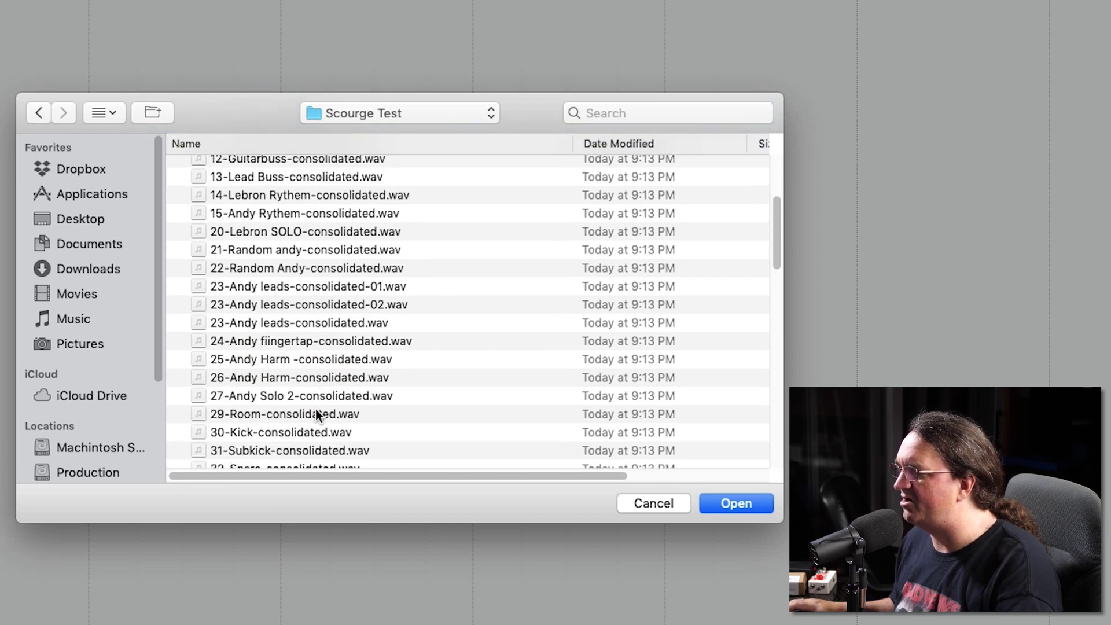
pyautogui.scroll(-10, 317, 408)
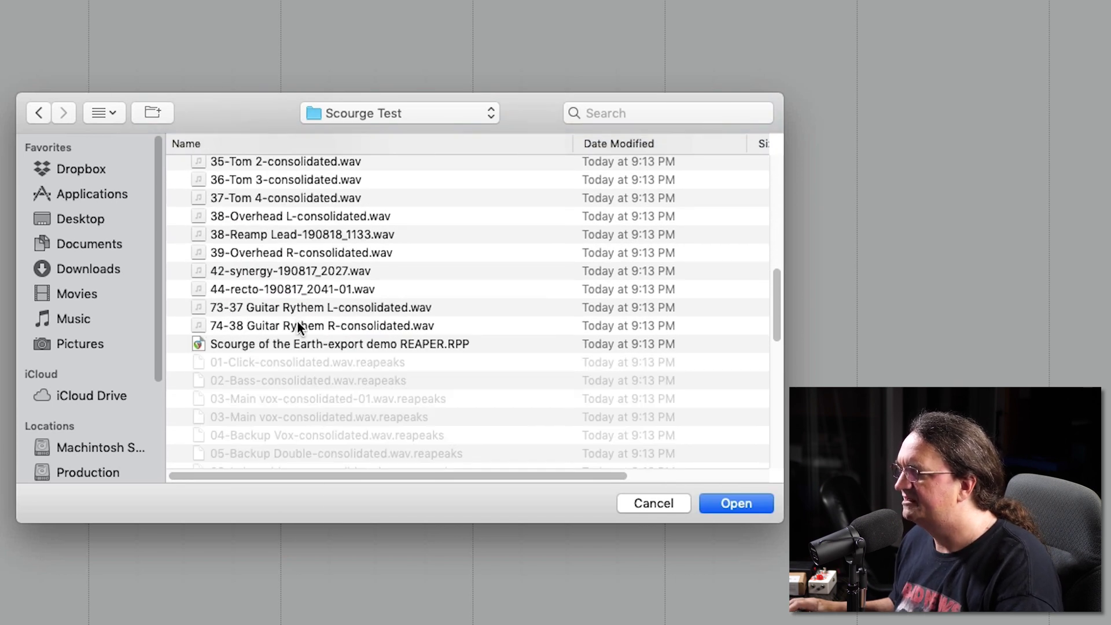
pyautogui.keyDown('shift'); pyautogui.click(297, 325); pyautogui.keyUp('shift')
# Import the selected stems with each WAV on its own separate track.
pyautogui.click(732, 505)
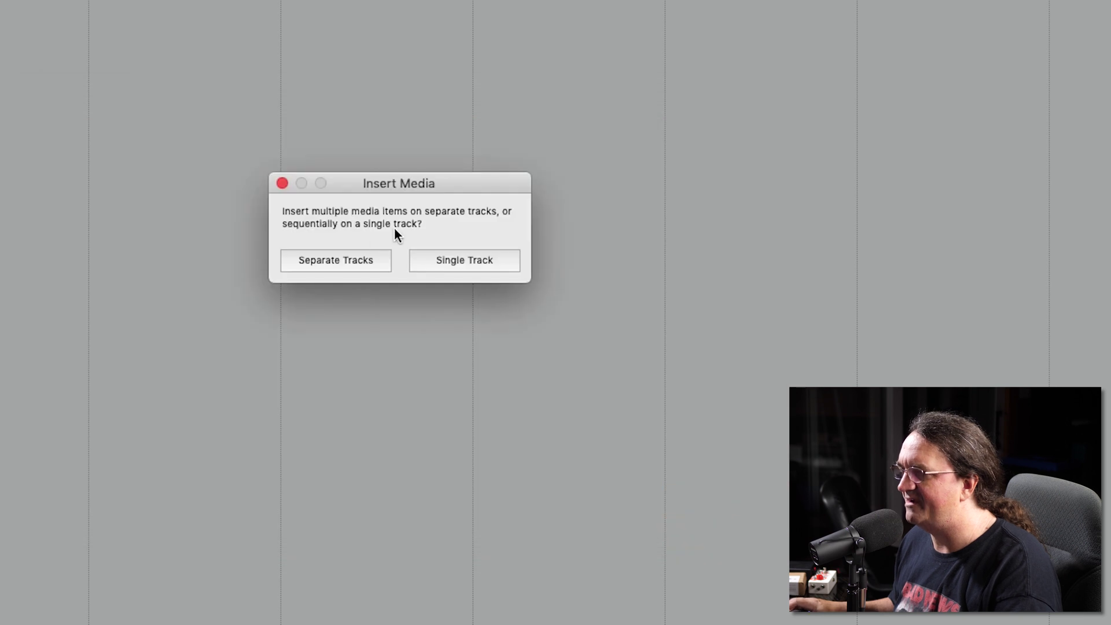
pyautogui.click(350, 258)
pyautogui.scroll(-8, 324, 93)
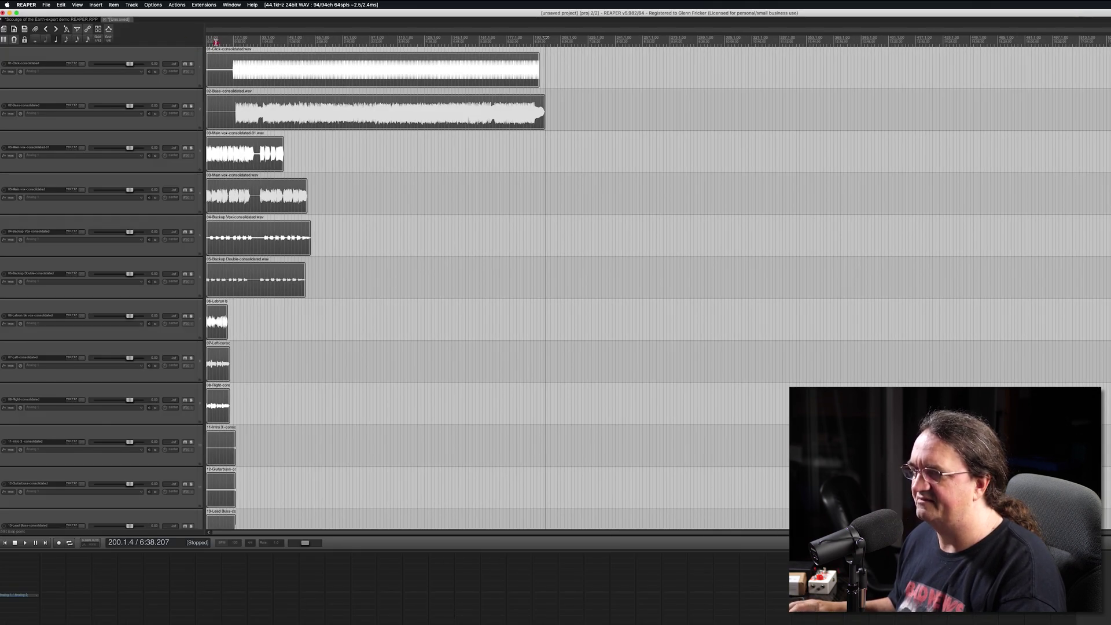
# Play the stems from the project start, then close the unsaved tab without saving.
pyautogui.click(215, 42)
pyautogui.scroll(-7, 215, 38)
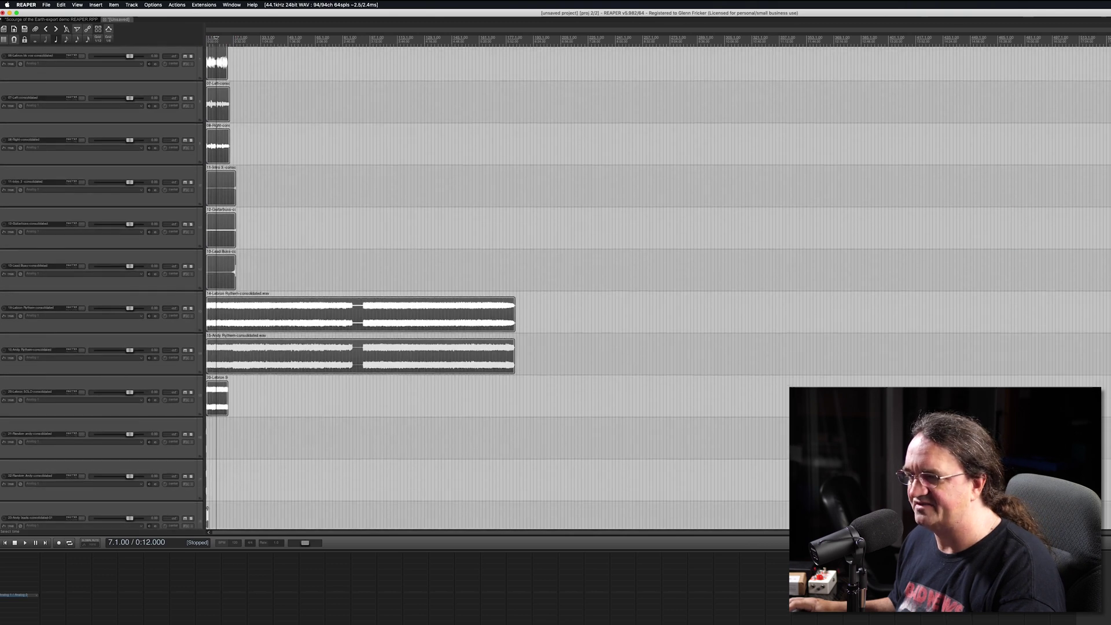
pyautogui.scroll(-10, 370, 289)
pyautogui.press('space')
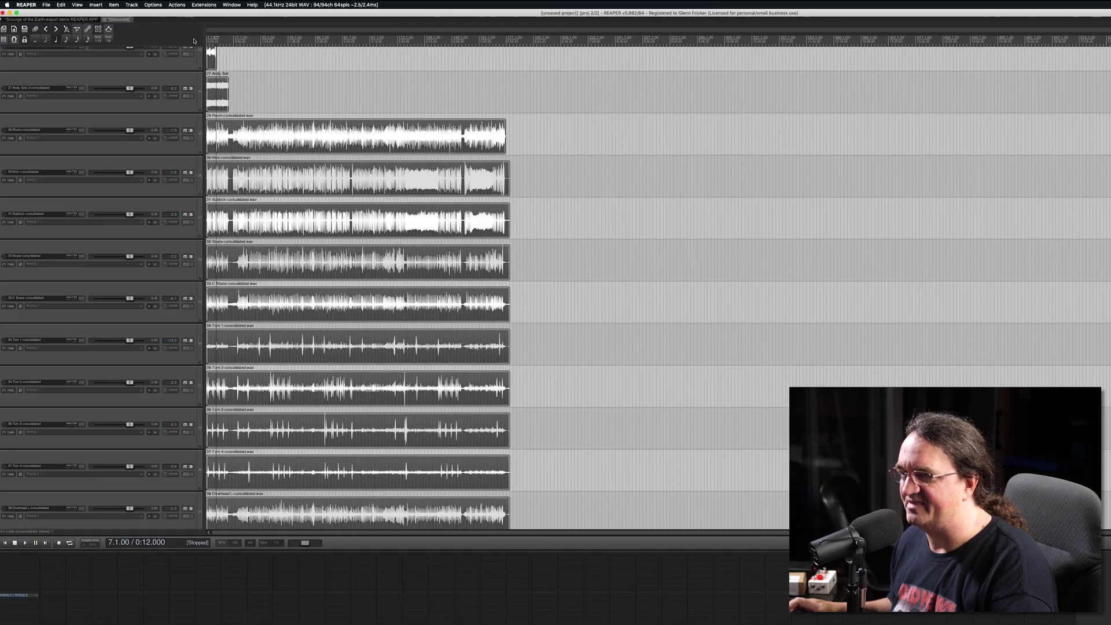
pyautogui.click(105, 19)
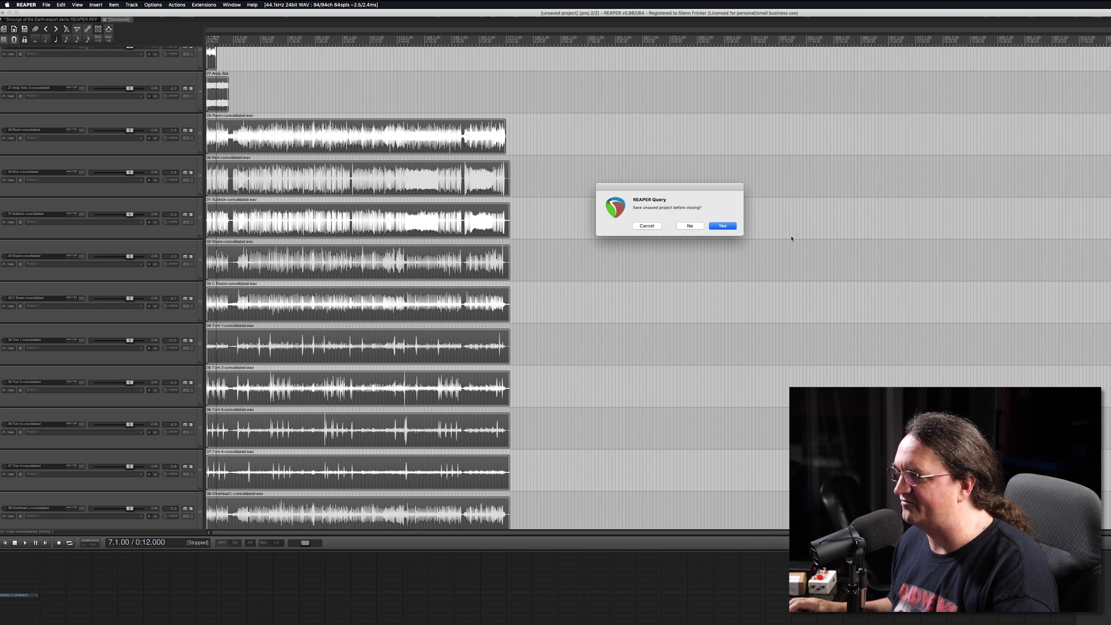
pyautogui.click(692, 228)
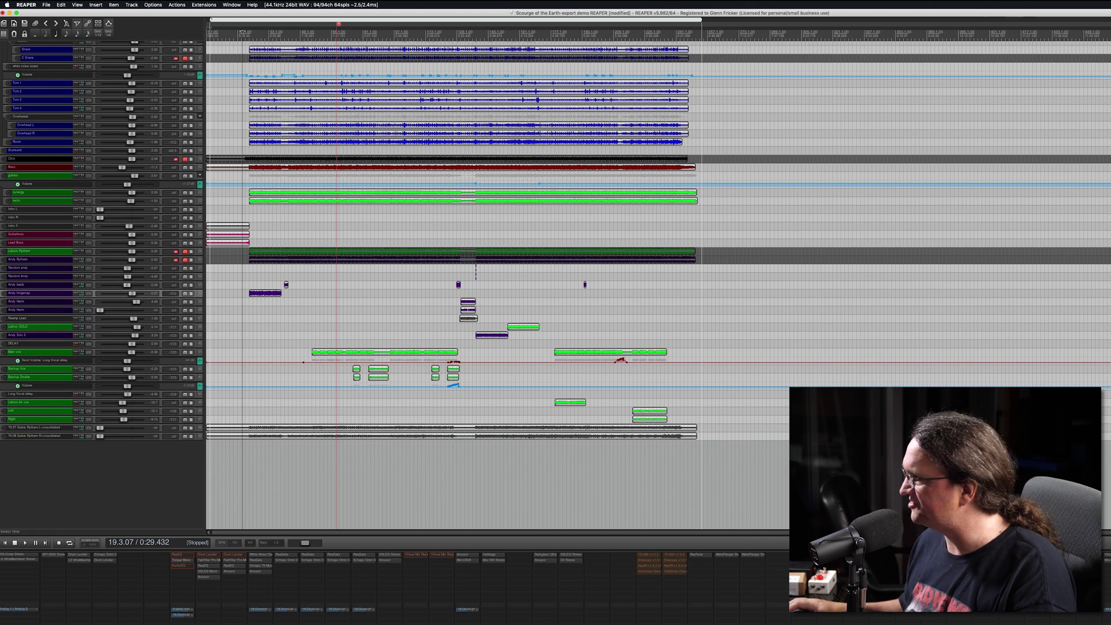
# Select every track in the demo project, from the bottom track up to the top one.
pyautogui.scroll(5, 579, 278)
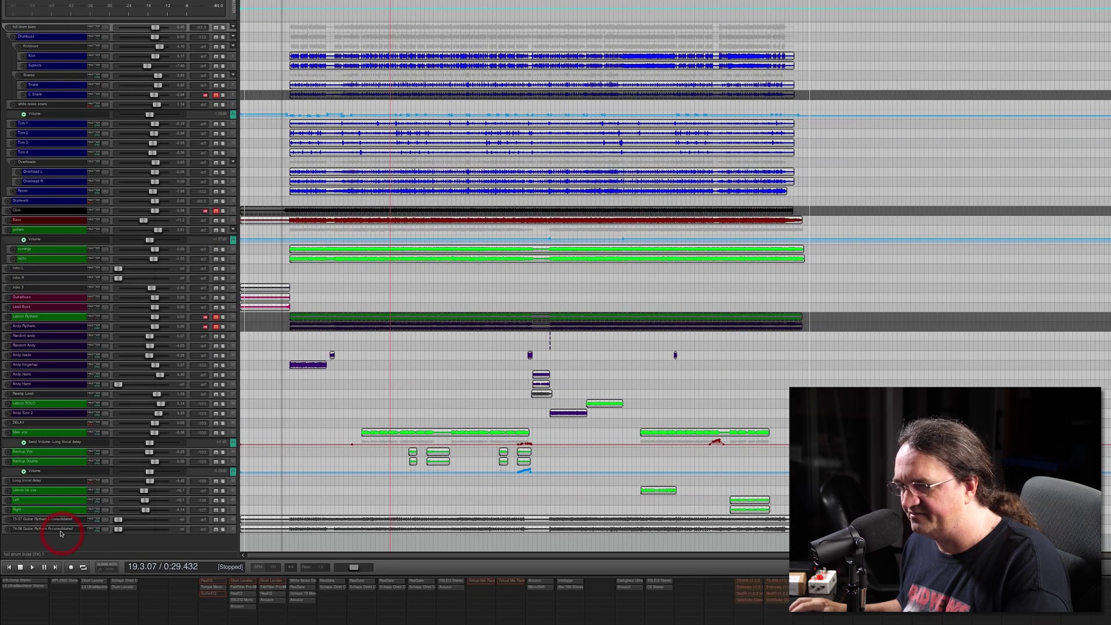
pyautogui.click(61, 533)
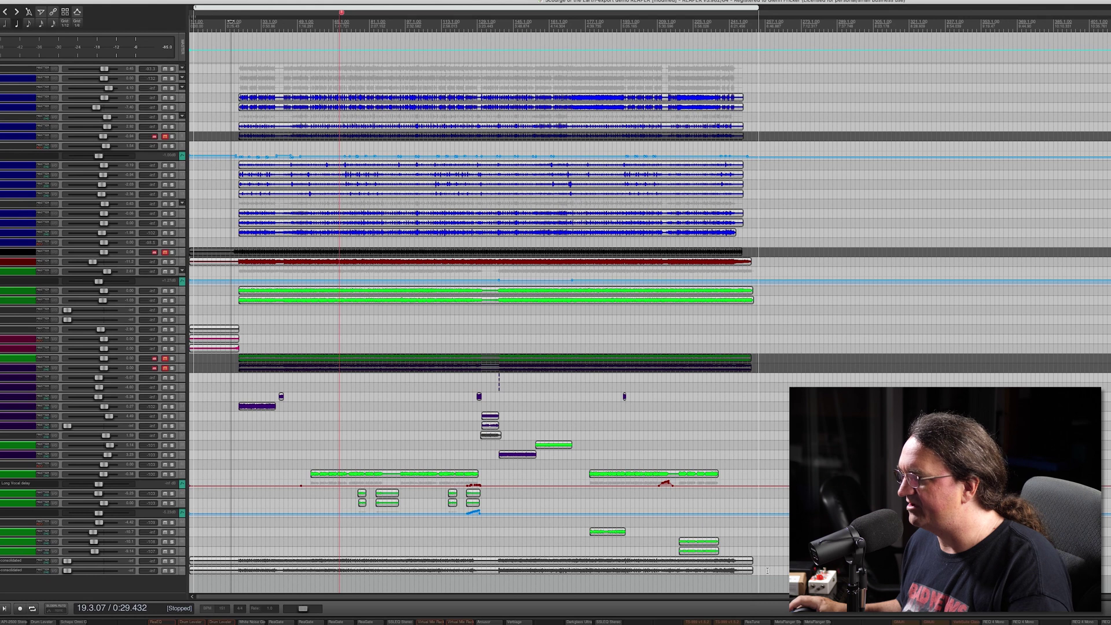
pyautogui.moveTo(774, 567); pyautogui.dragTo(167, 58)
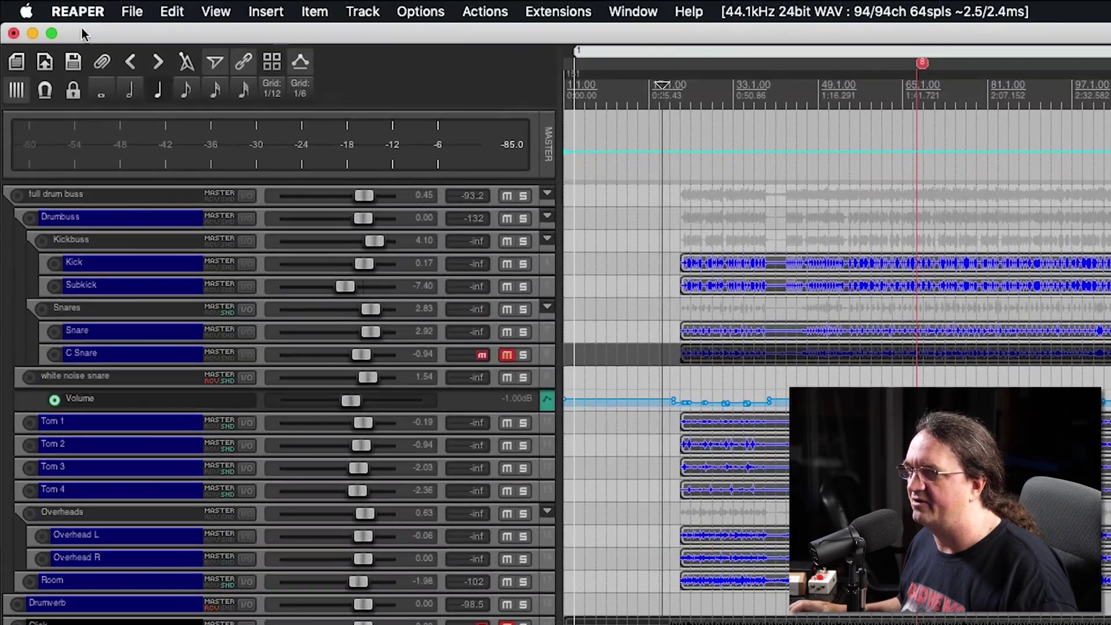
# In Consolidate Tracks, set the output directory to a new 'Scourge - Consolidated' folder in Downloads.
pyautogui.click(129, 10)
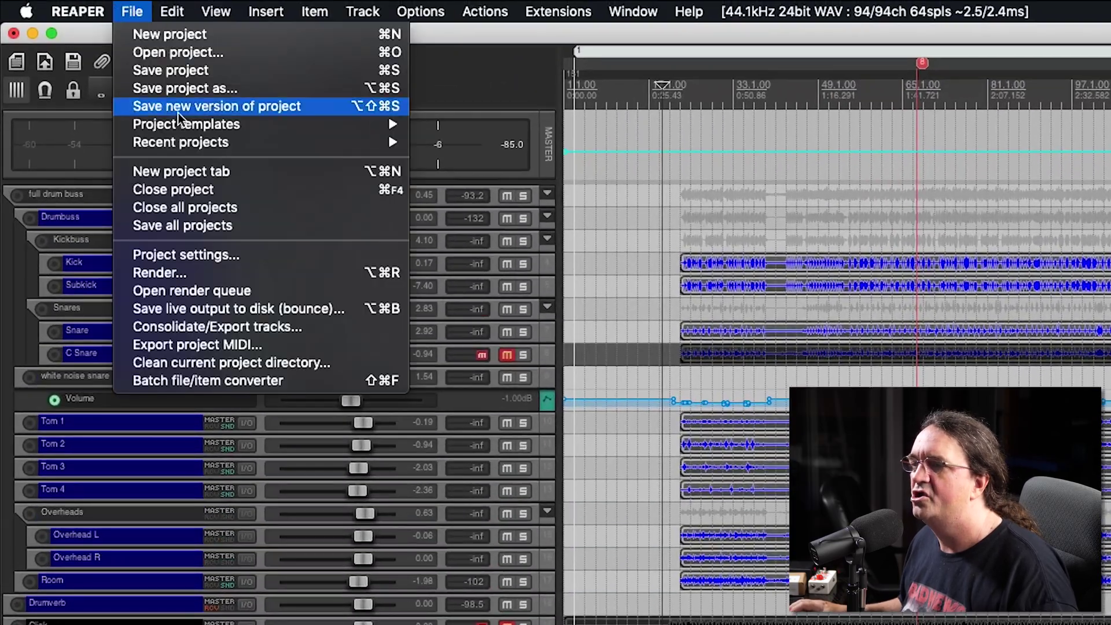
pyautogui.click(229, 320)
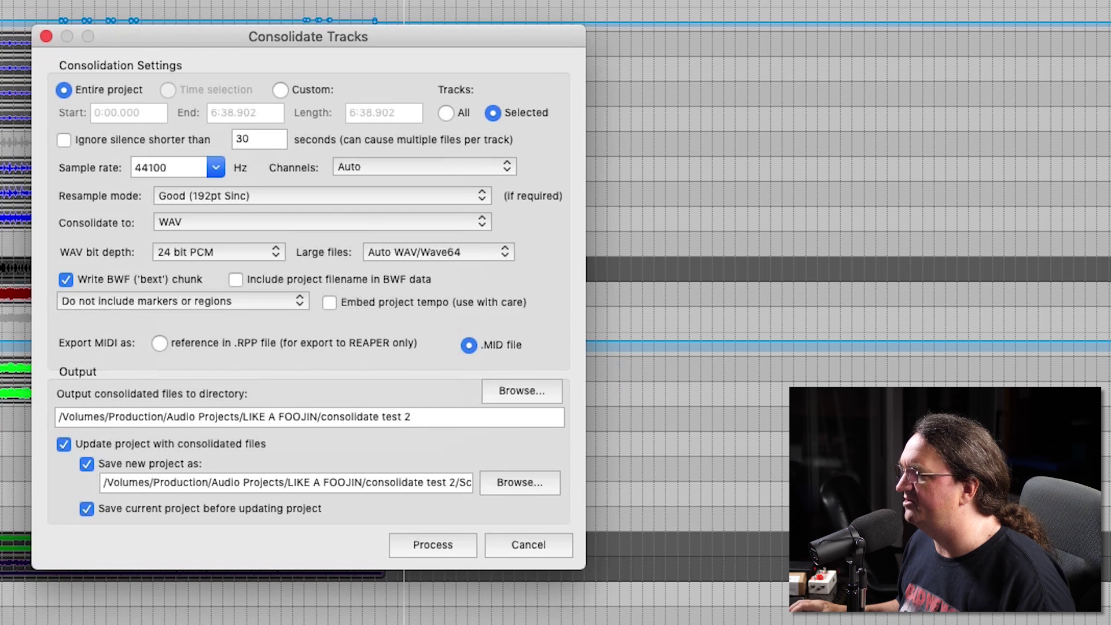
pyautogui.click(502, 391)
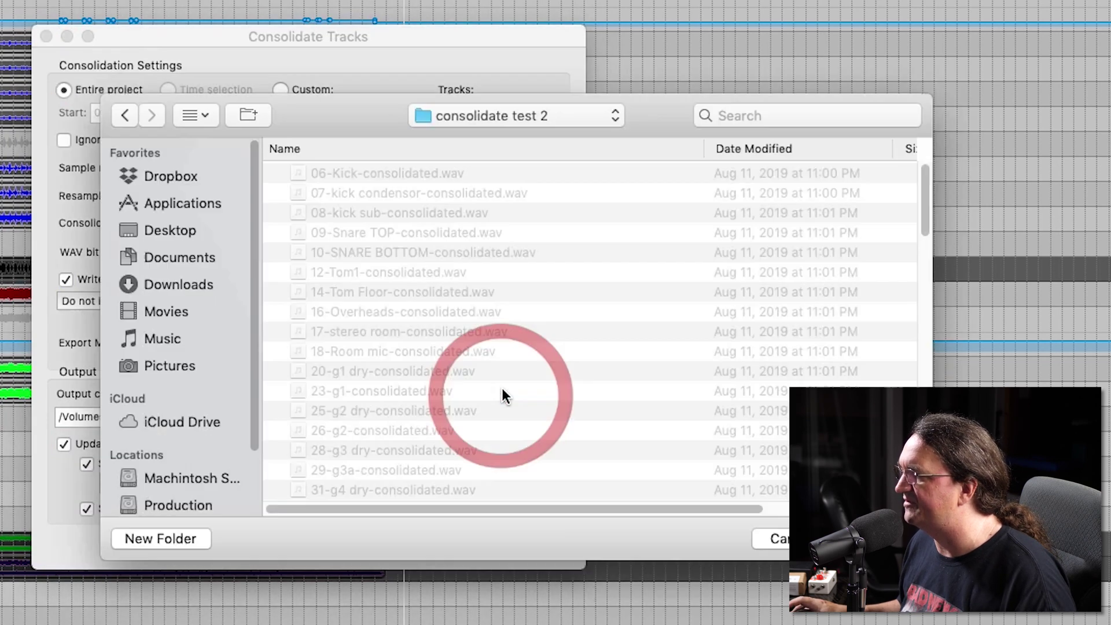
pyautogui.click(184, 283)
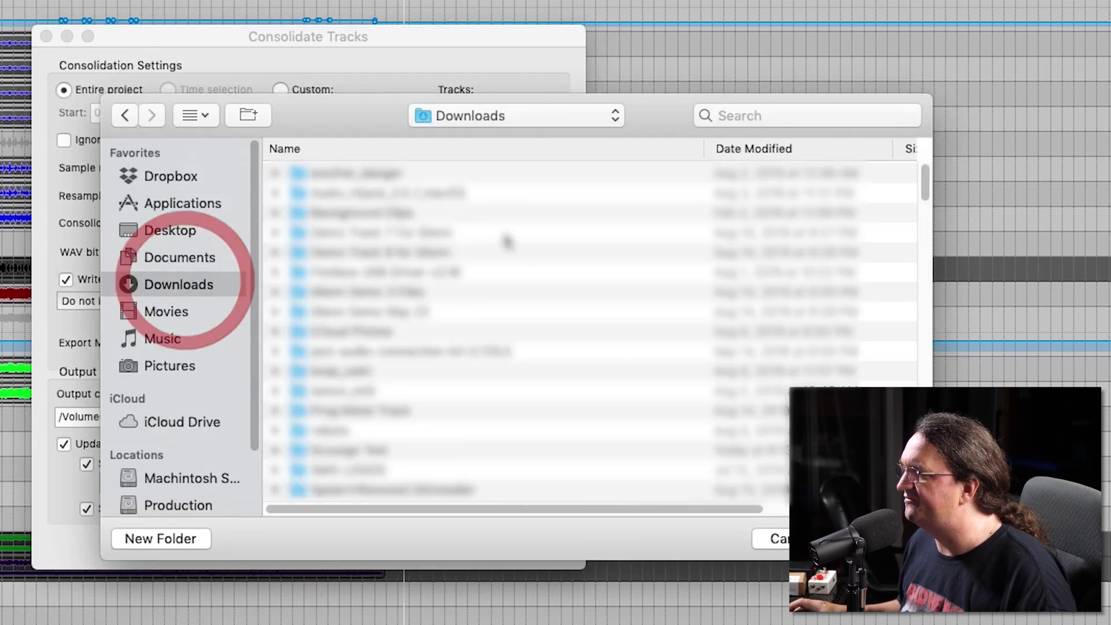
pyautogui.click(179, 538)
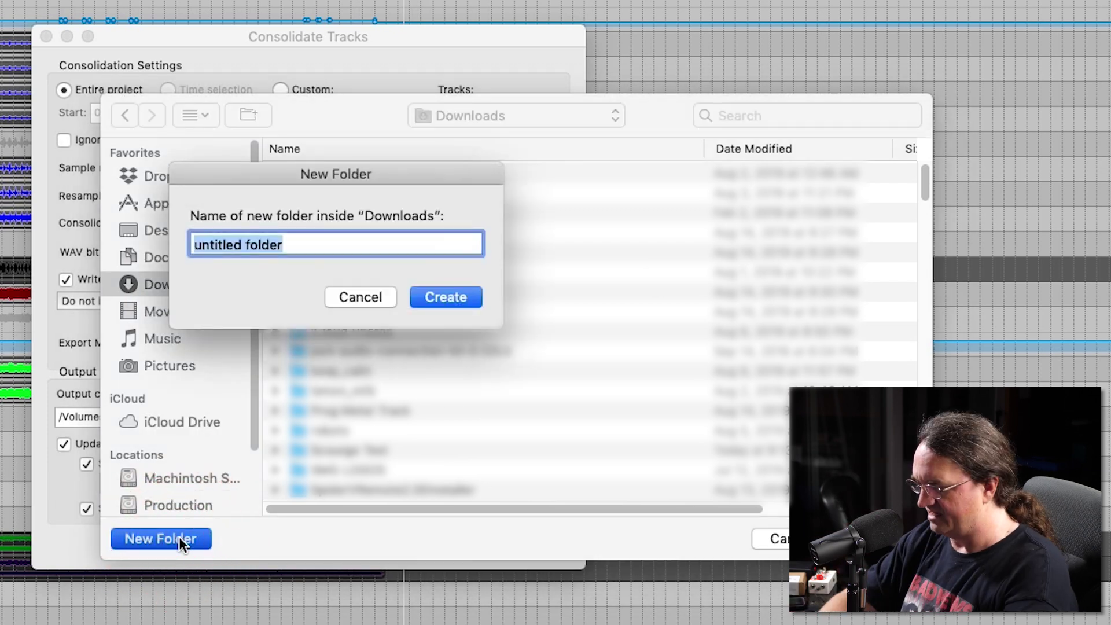
pyautogui.write('Scourge - Consolidated')
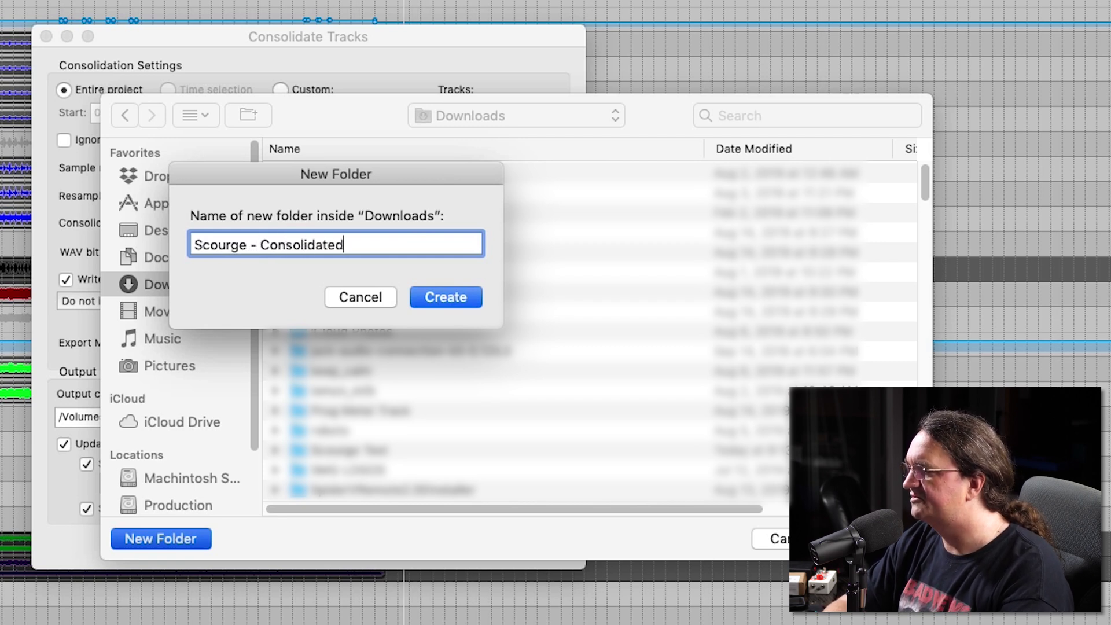
pyautogui.click(457, 302)
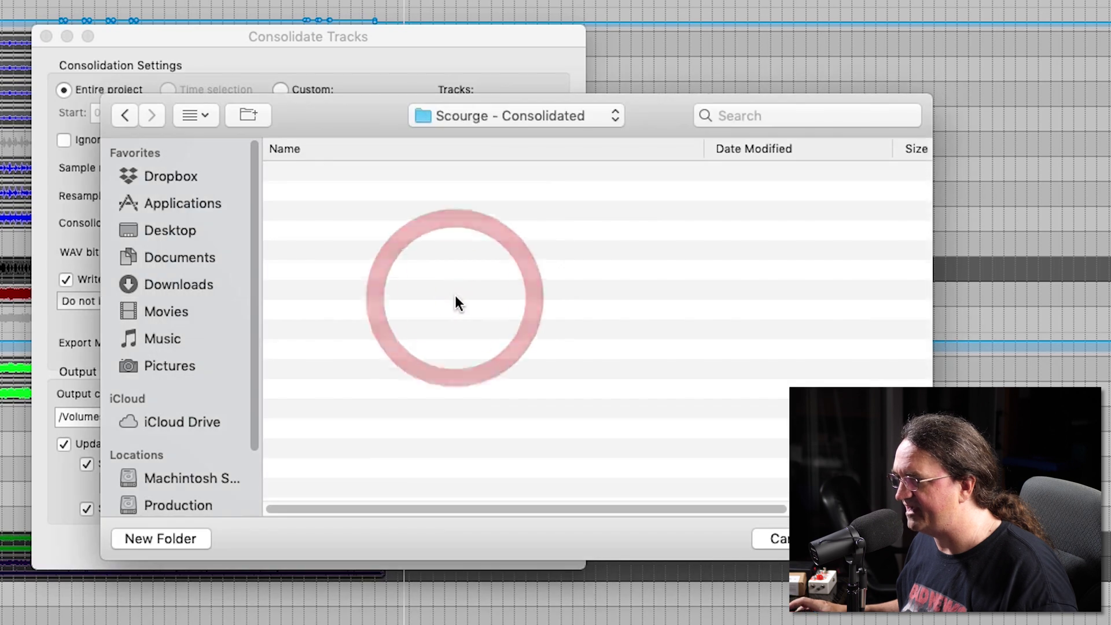
pyautogui.press('Return')
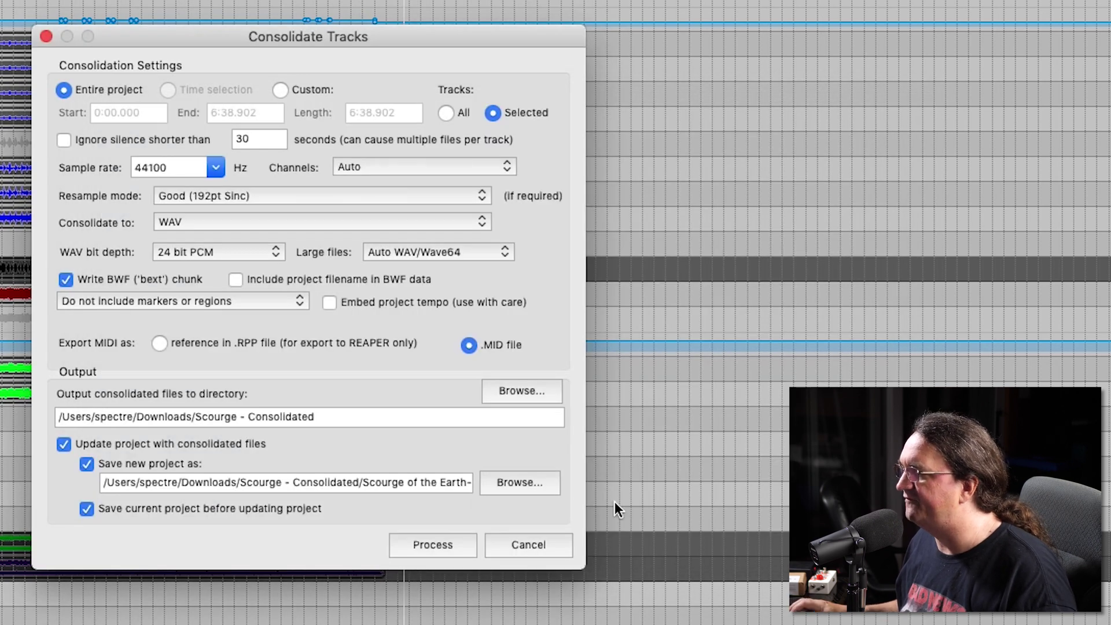
# Name the new consolidated project 'Scourge consolidated'.
pyautogui.click(405, 485)
pyautogui.moveTo(408, 480); pyautogui.dragTo(606, 464)
pyautogui.press('BackSpace')
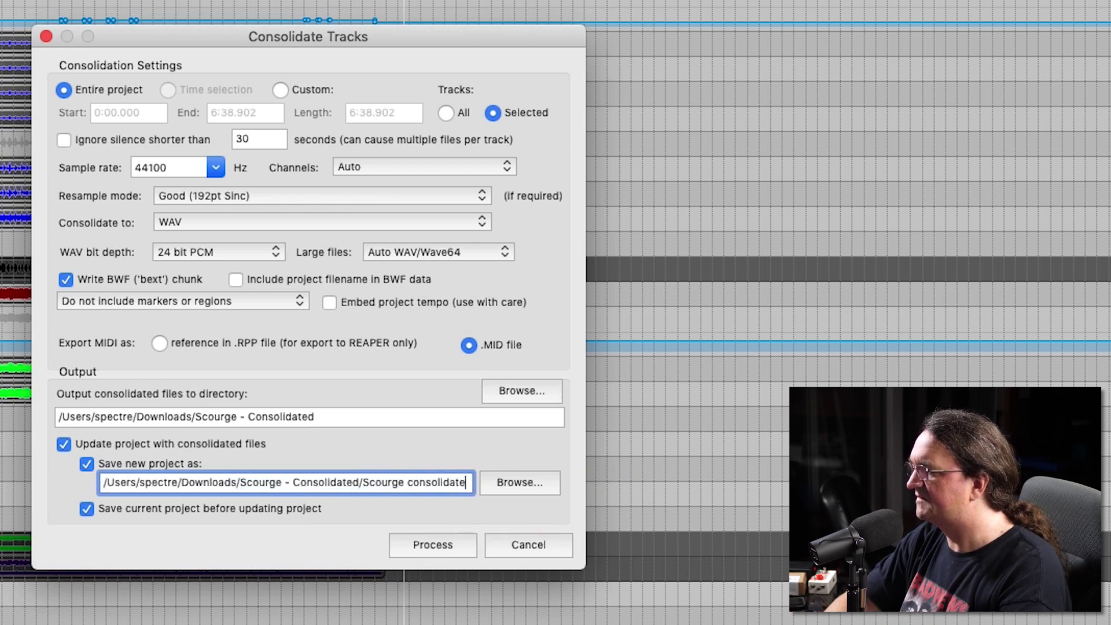
pyautogui.write('consolidated')
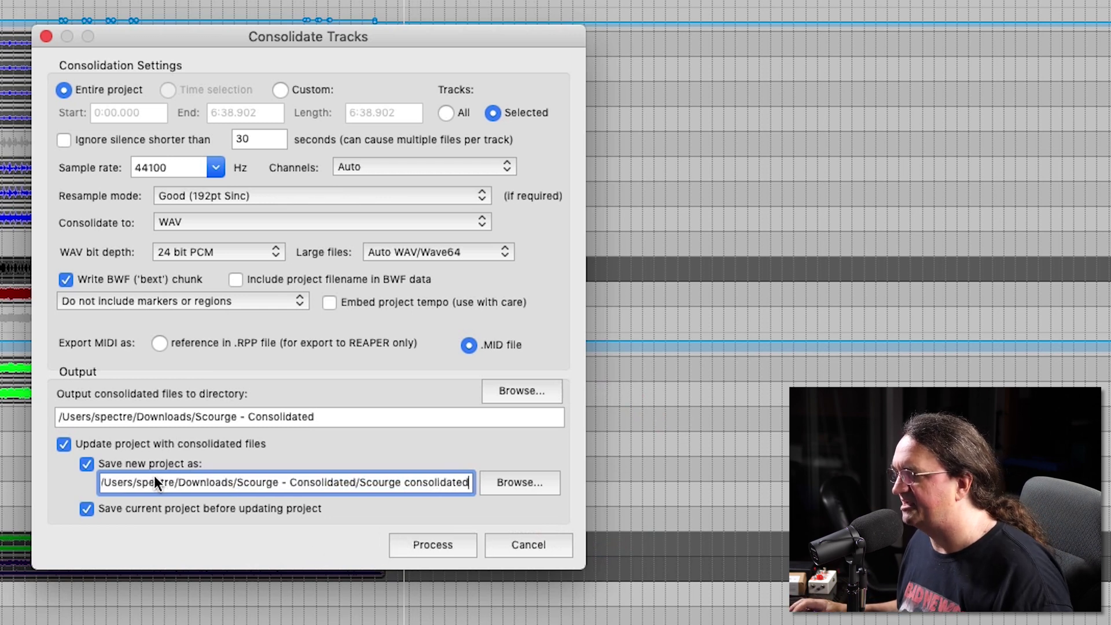
# Process the consolidation into the 'Scourge consolidated' project, then show the File menu.
pyautogui.click(429, 547)
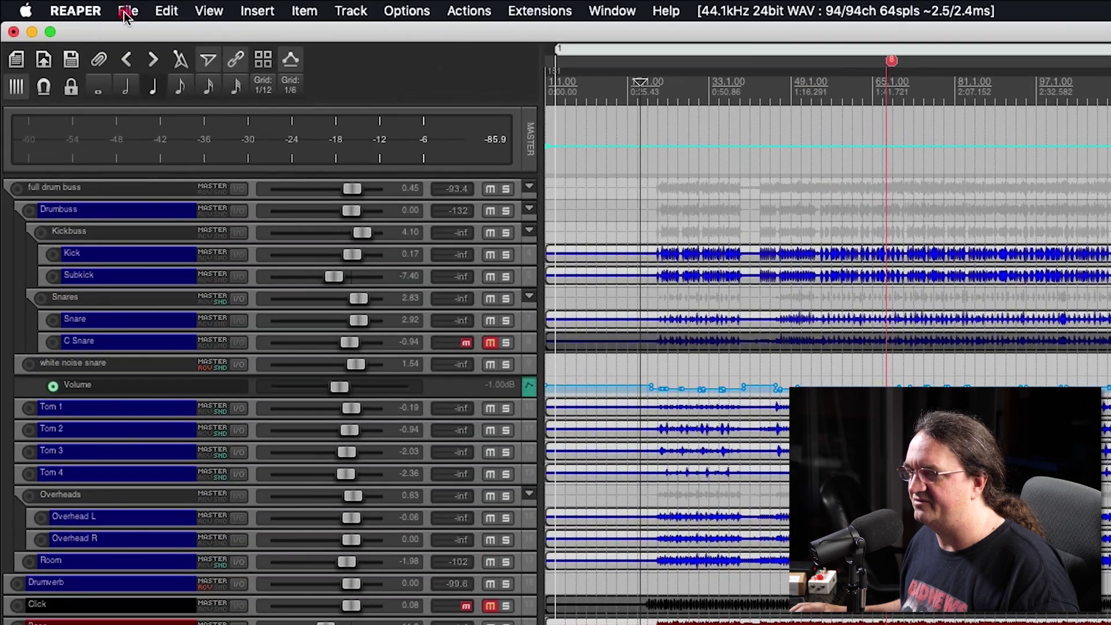
pyautogui.click(126, 11)
# Create a new empty project tab and bring up the Insert Media File dialog.
pyautogui.click(256, 167)
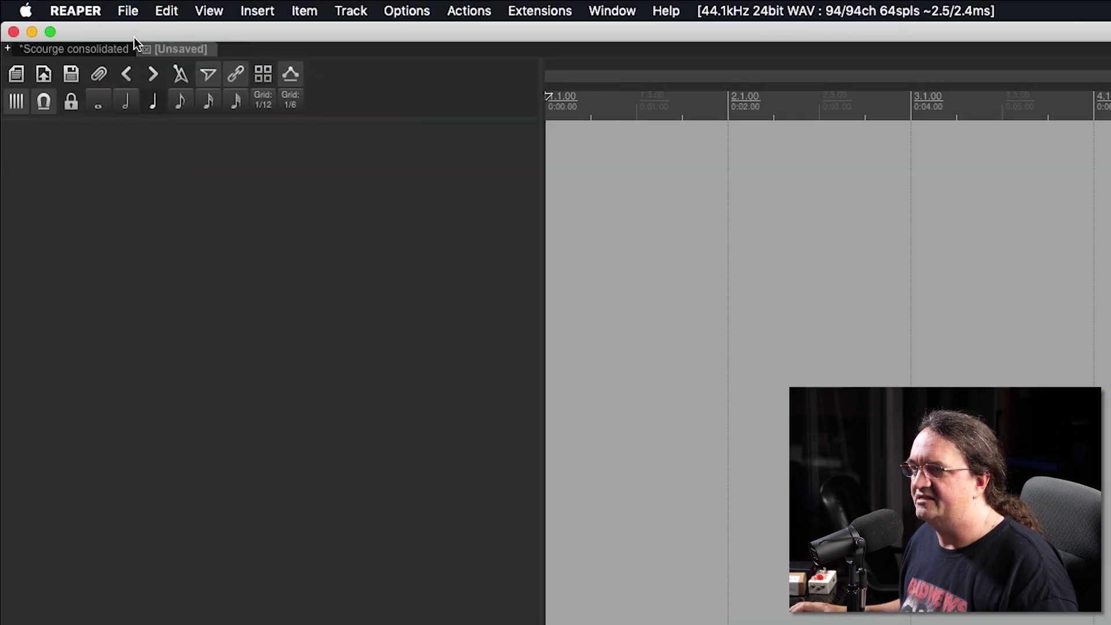
pyautogui.click(256, 11)
pyautogui.click(261, 33)
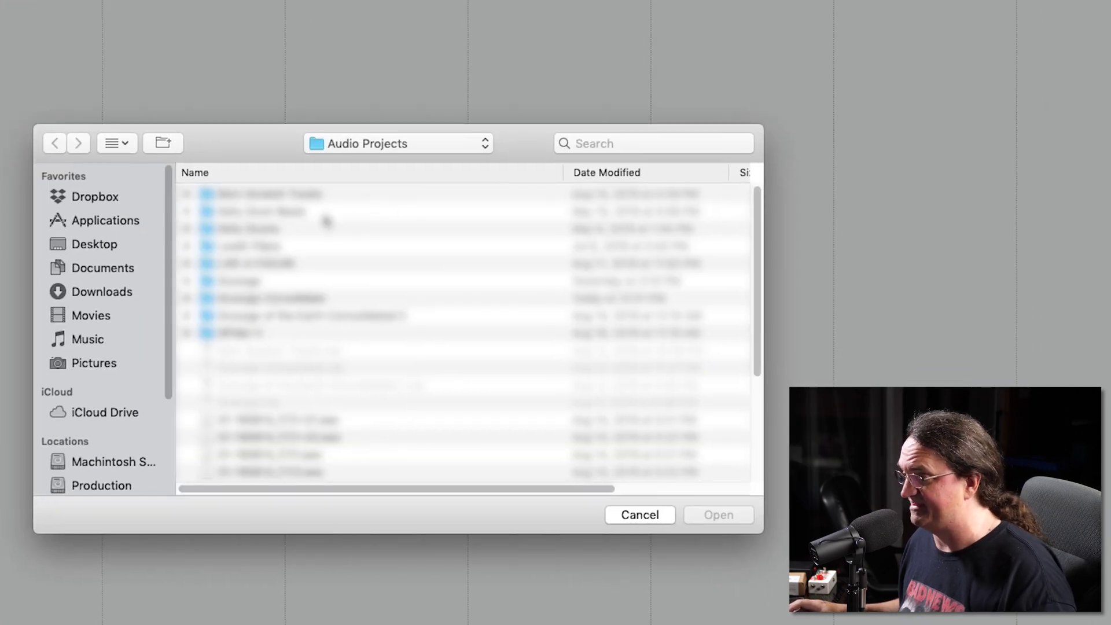
# In Scourge - Consolidated, sort by kind and select all WAVs from 04-Kick to the last file.
pyautogui.doubleClick(296, 196)
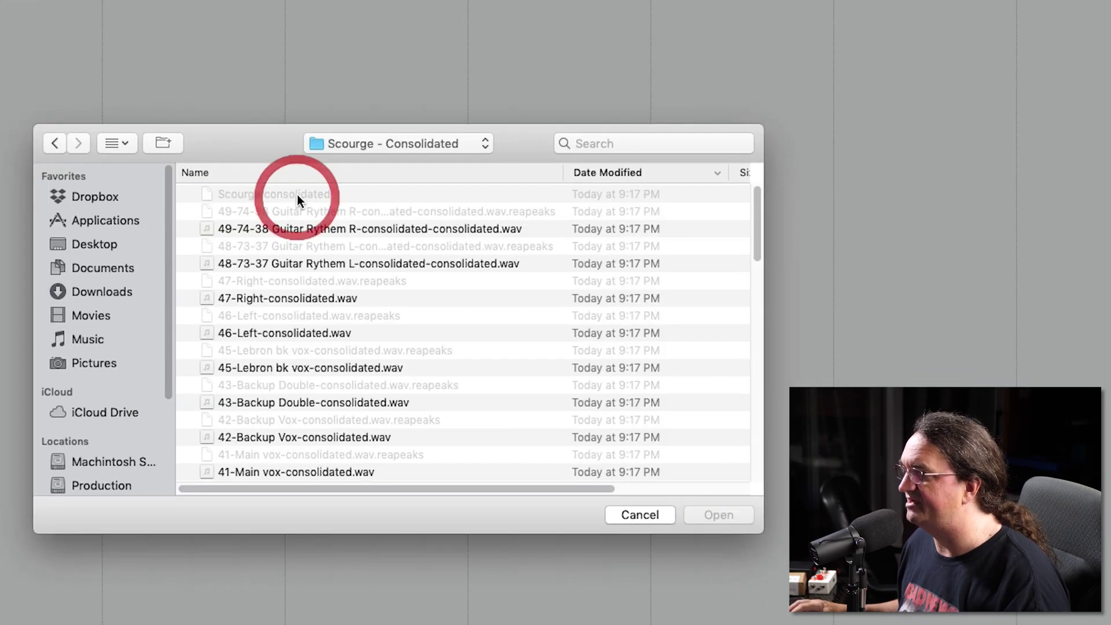
pyautogui.moveTo(569, 489); pyautogui.dragTo(737, 518)
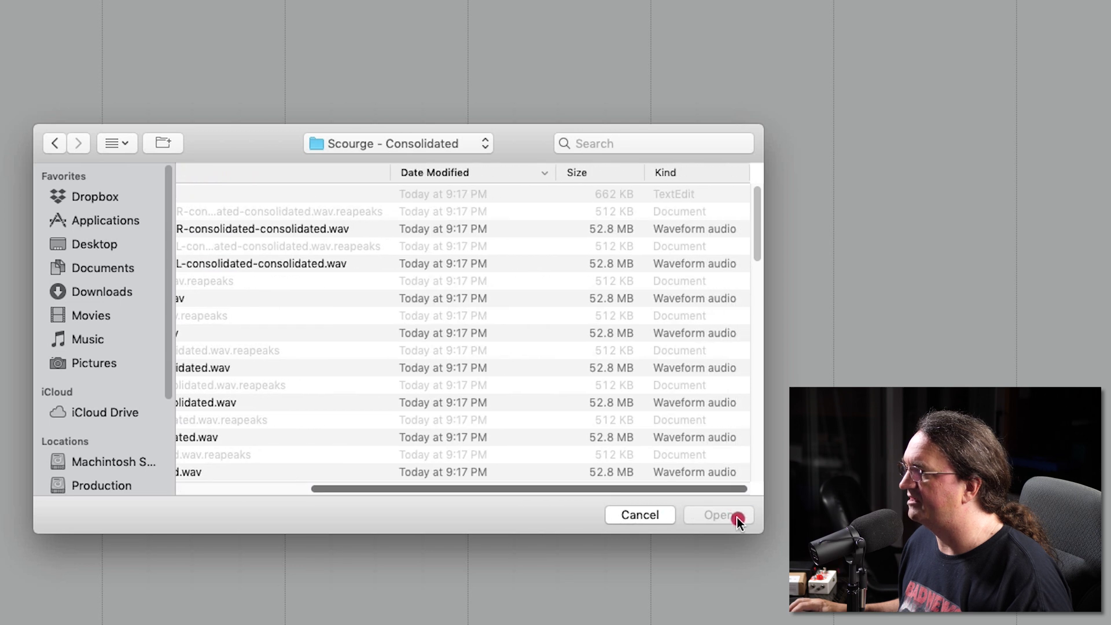
pyautogui.click(679, 172)
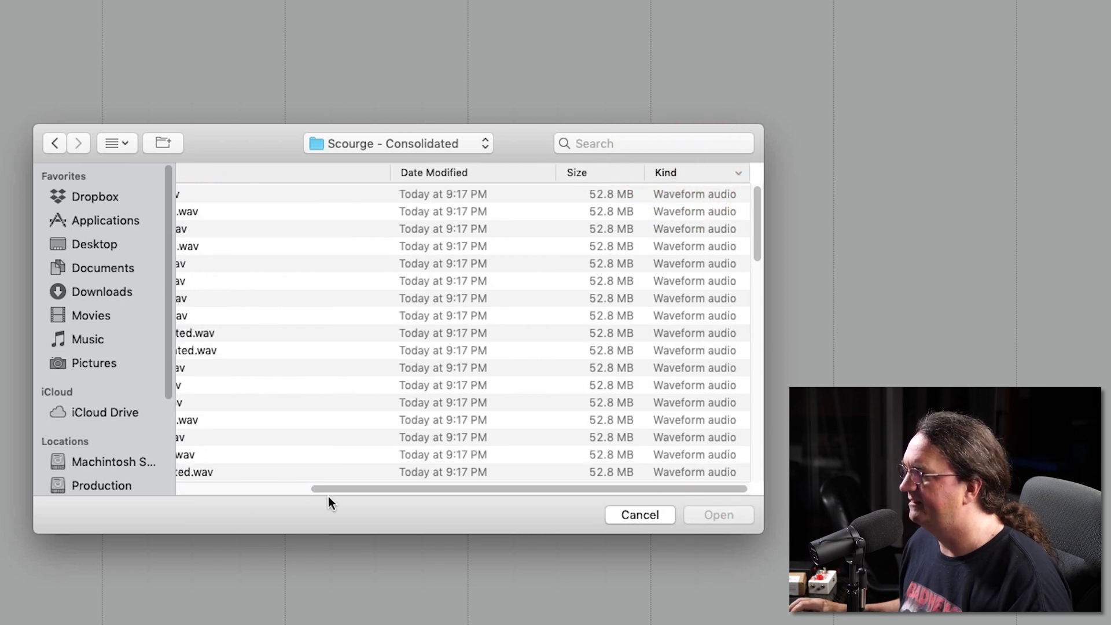
pyautogui.moveTo(330, 491); pyautogui.dragTo(147, 490)
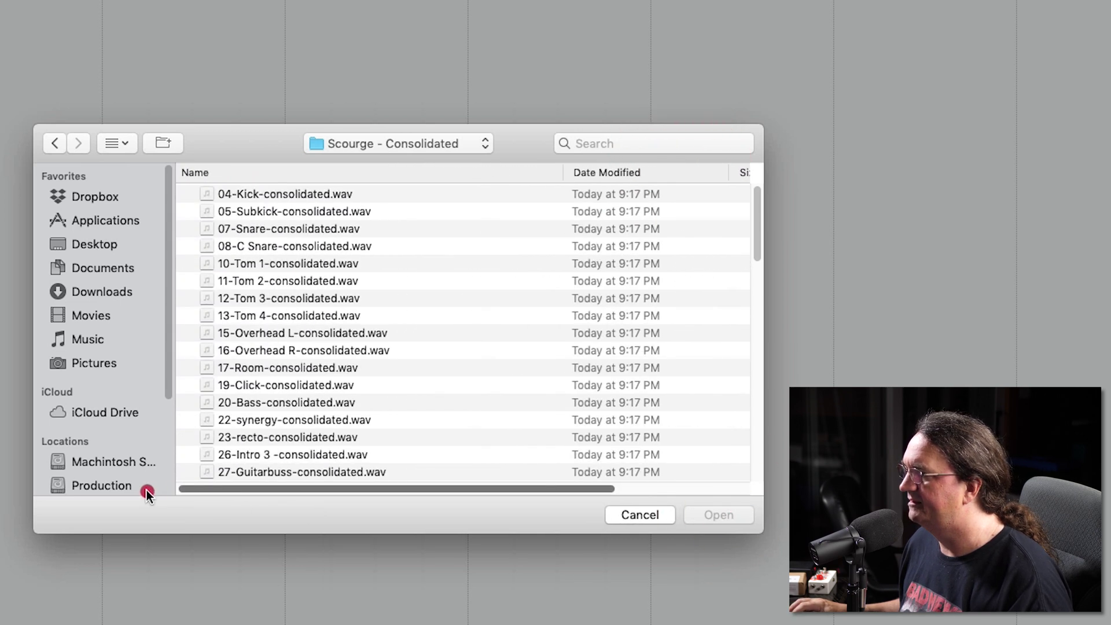
pyautogui.click(256, 194)
pyautogui.scroll(-10, 358, 371)
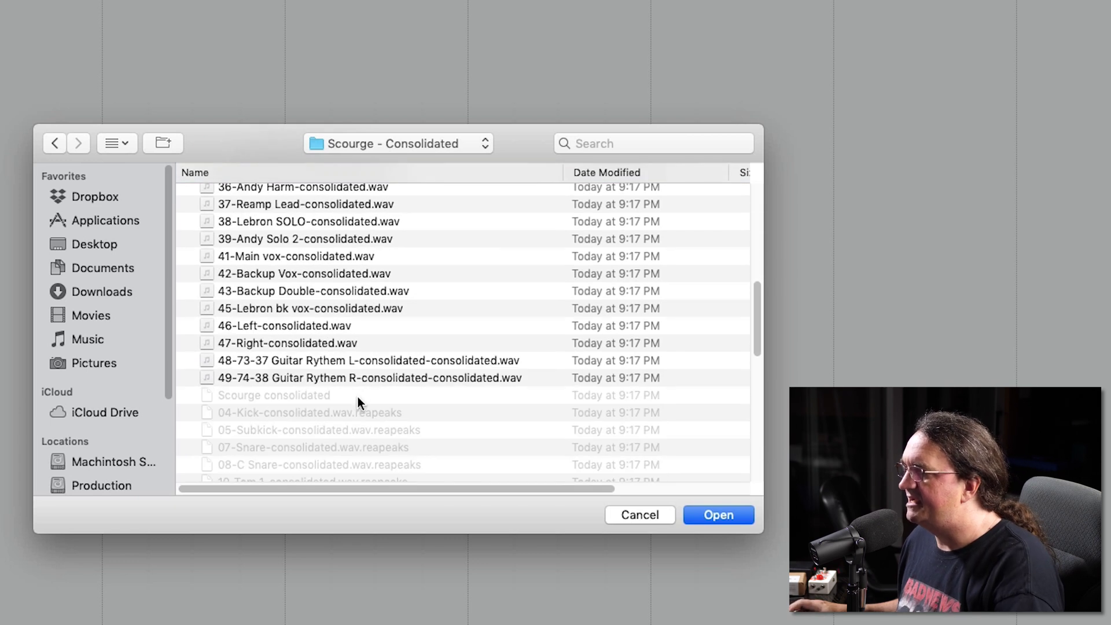
pyautogui.keyDown('shift'); pyautogui.click(323, 379); pyautogui.keyUp('shift')
pyautogui.scroll(10, 322, 383)
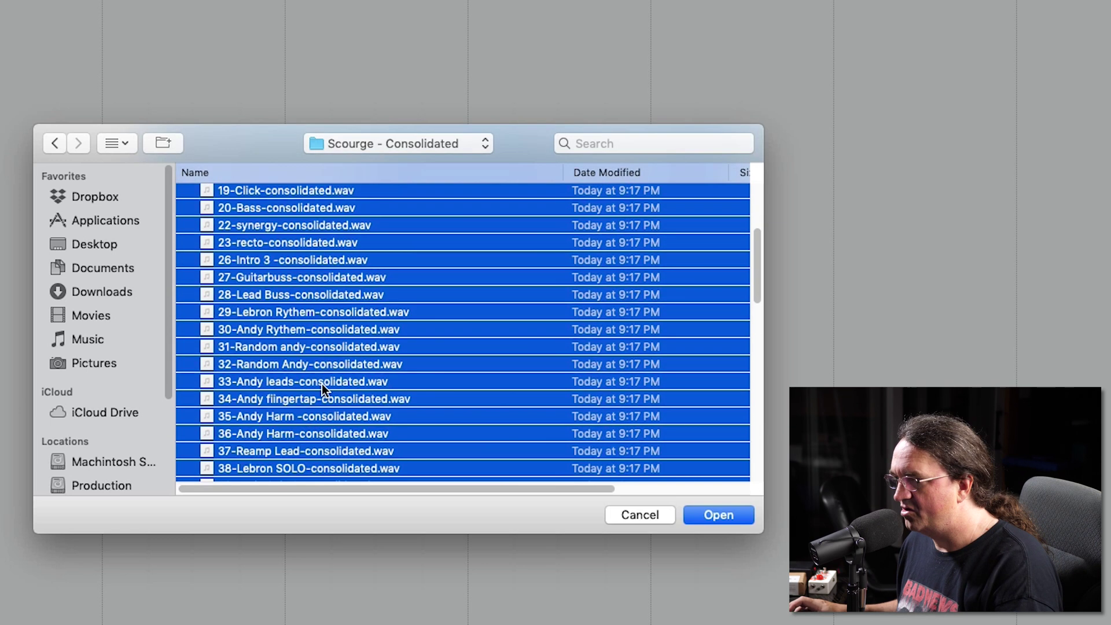
# Insert the consolidated WAVs on separate tracks, zoom out to the whole project, and review them.
pyautogui.click(717, 515)
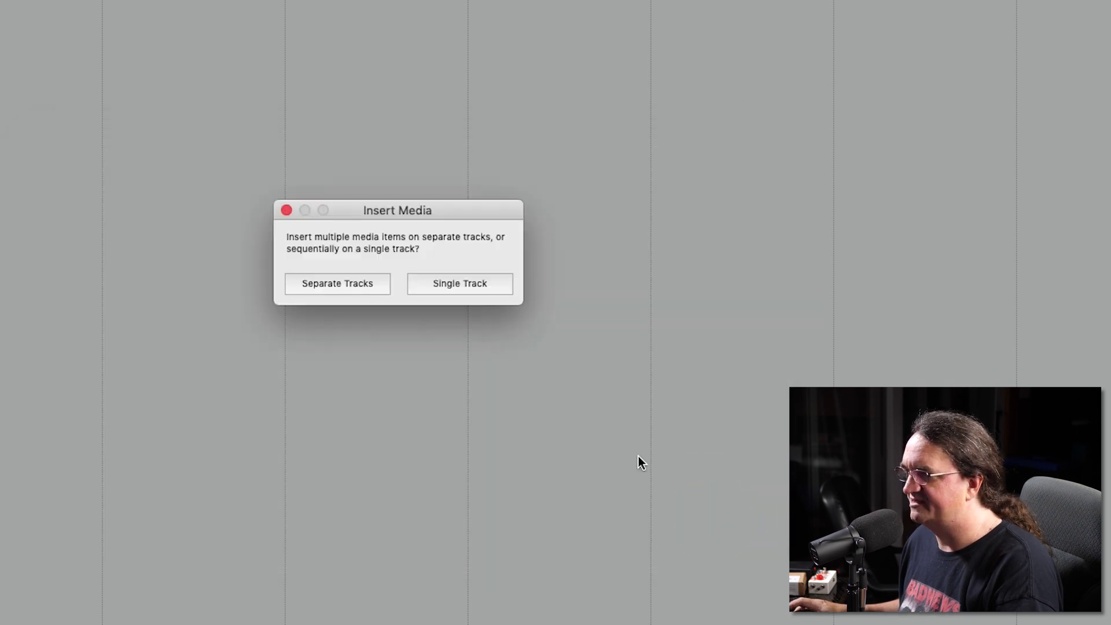
pyautogui.click(328, 290)
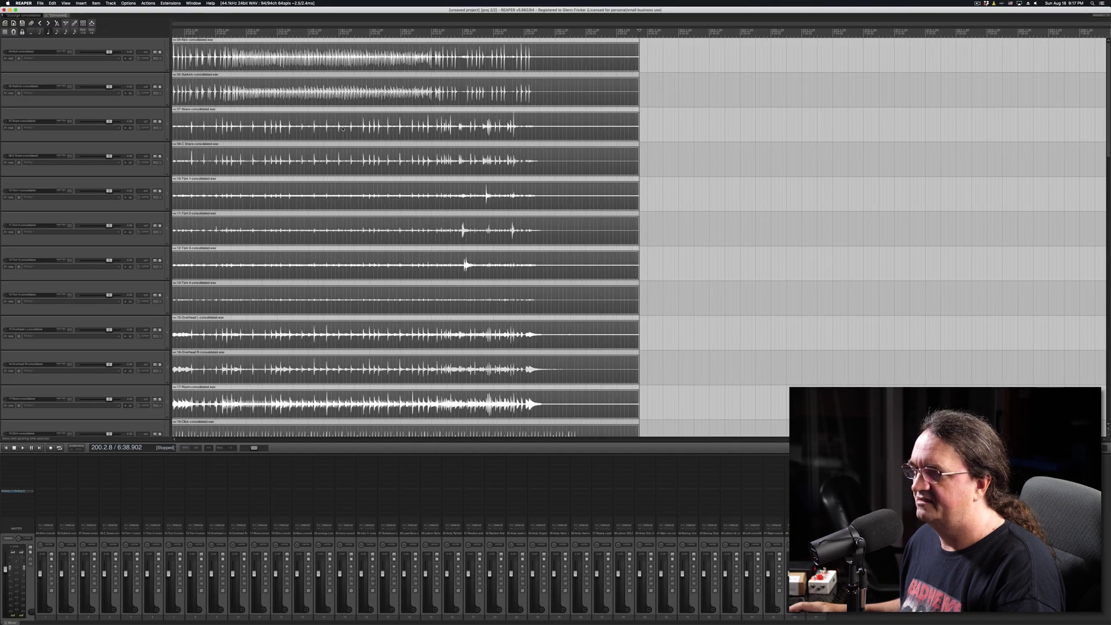
pyautogui.hotkey('ctrl', 'pagedown')
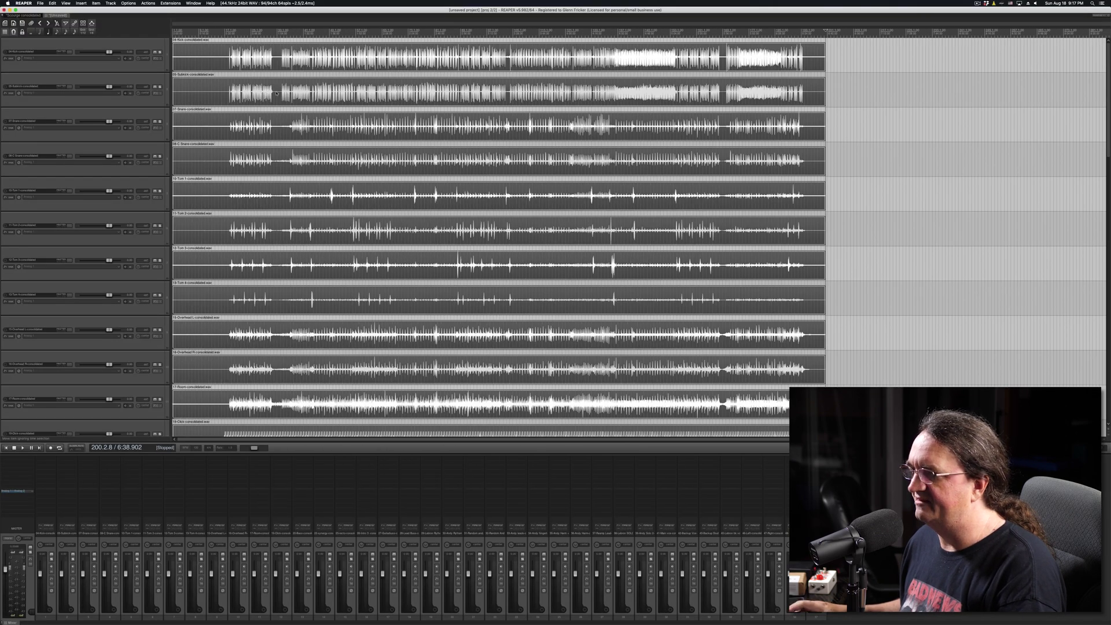
pyautogui.scroll(-10, 1095, 250)
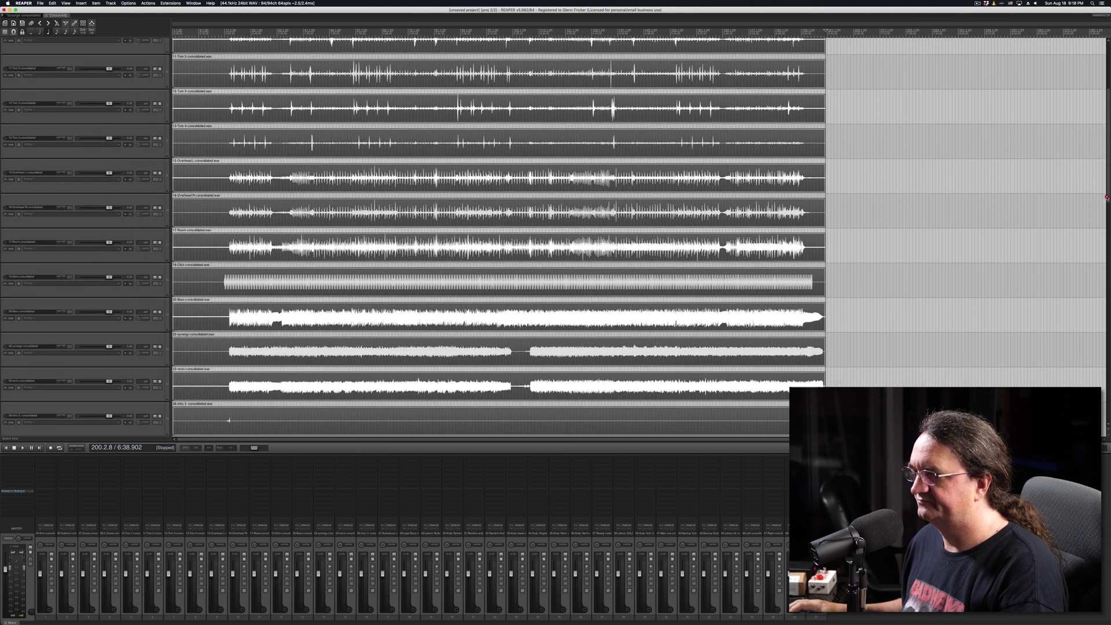
pyautogui.scroll(-10, 1095, 250)
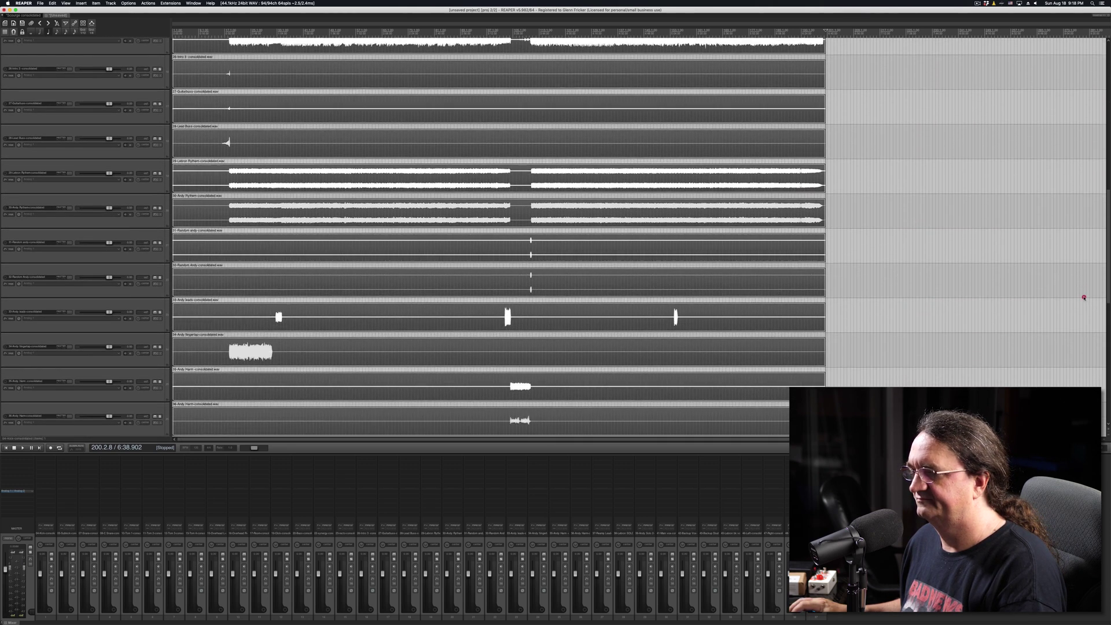
pyautogui.scroll(-5, 1077, 373)
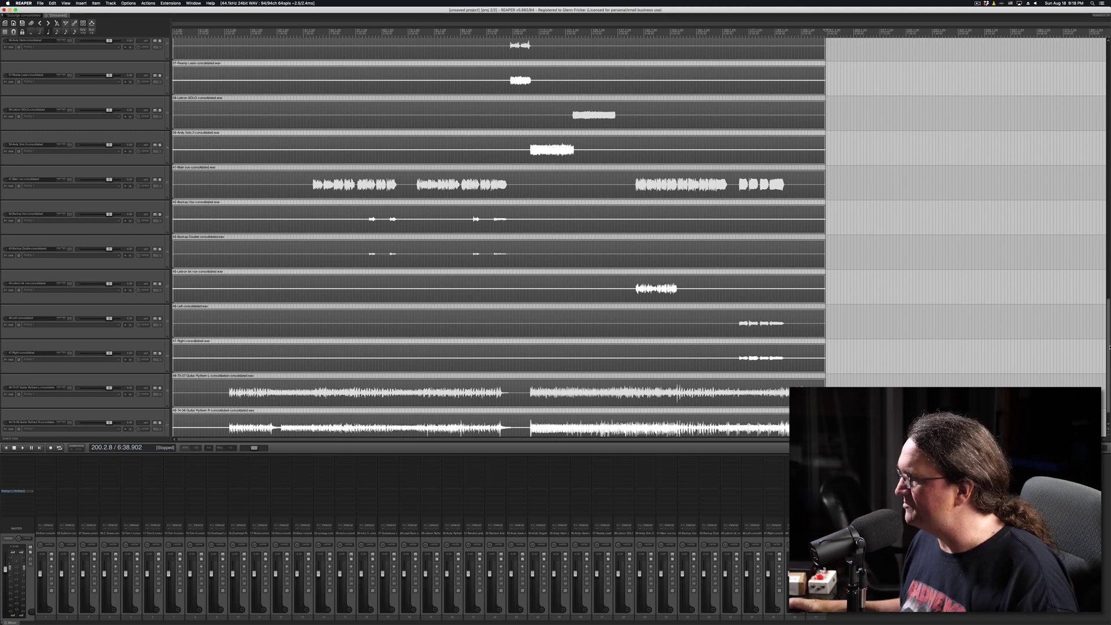
pyautogui.moveTo(1108, 346); pyautogui.dragTo(1101, 98)
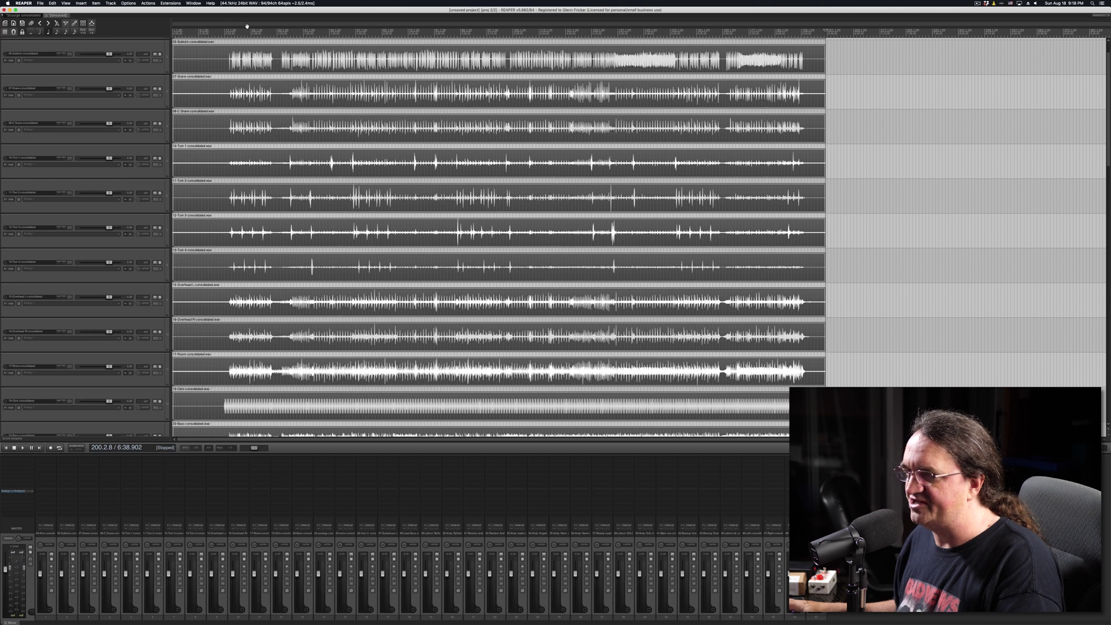
# Play the imported stems from bar 38 to confirm they stay in sync, then stop playback.
pyautogui.click(294, 38)
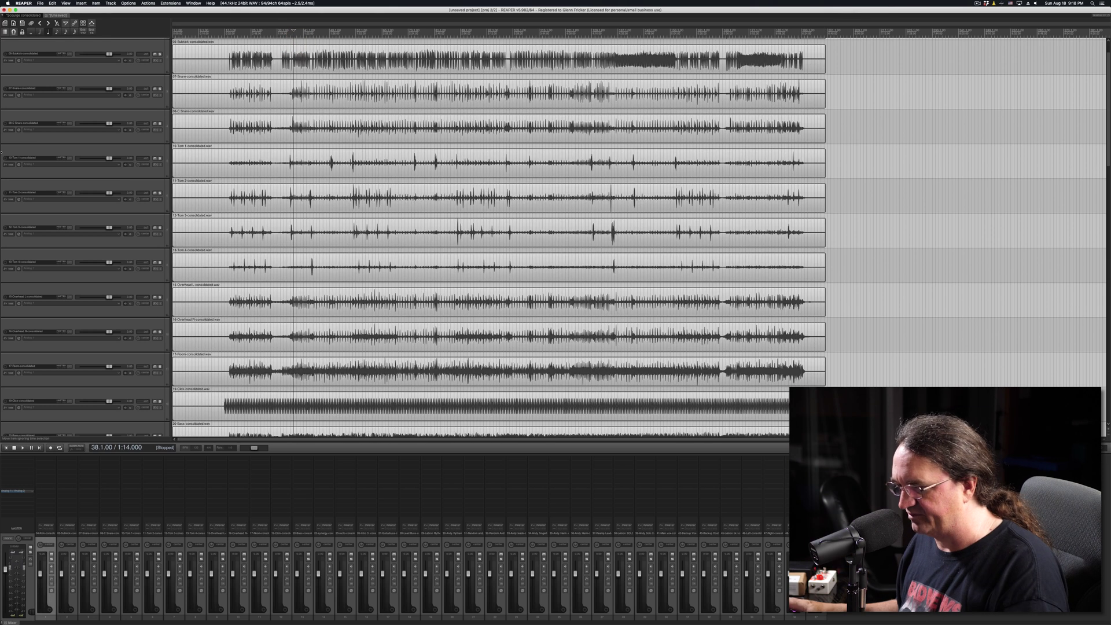
pyautogui.press('space')
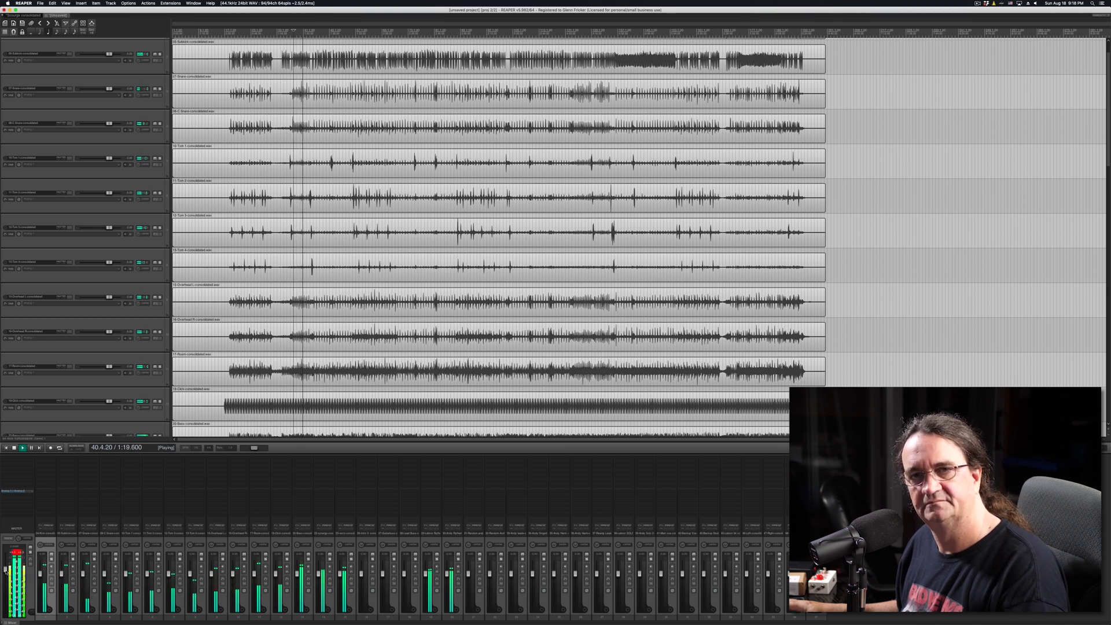
pyautogui.press('space')
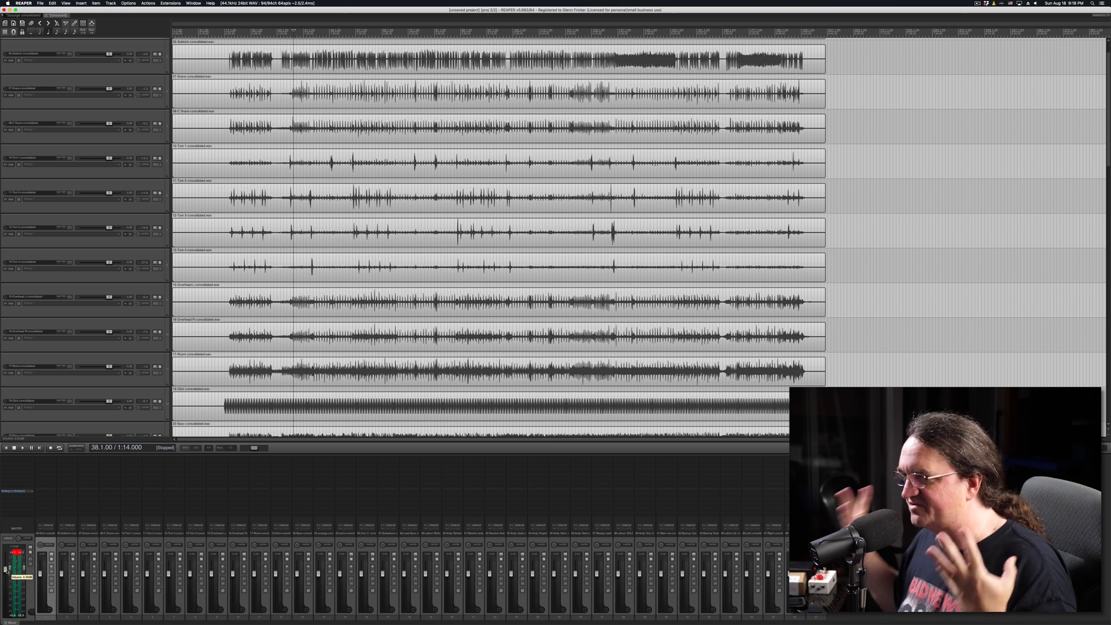